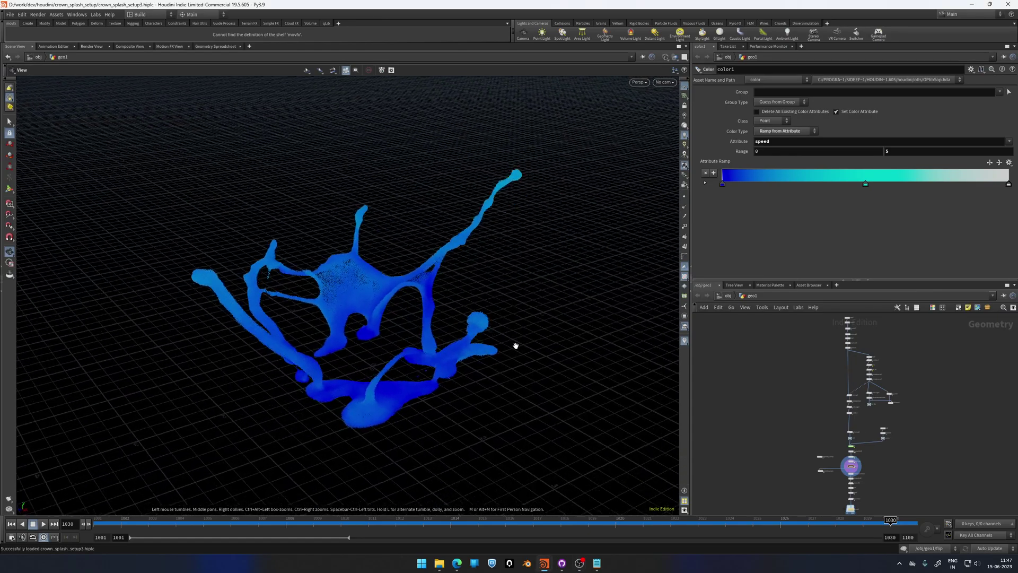
- Switch the splash scene to Manual updating and scrub the timeline to test it
left_click_drag(691, 423, 641, 437)
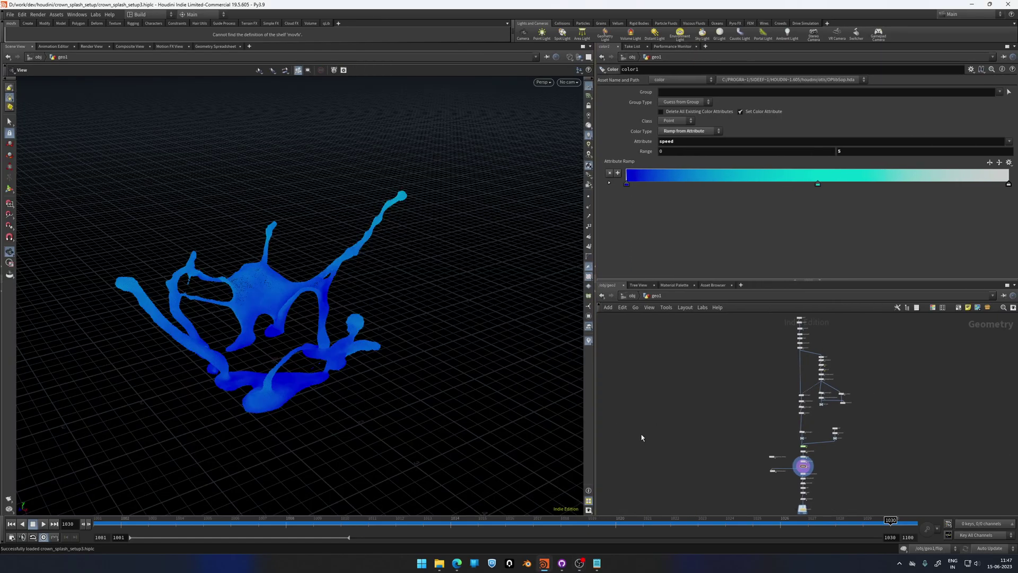
left_click(989, 548)
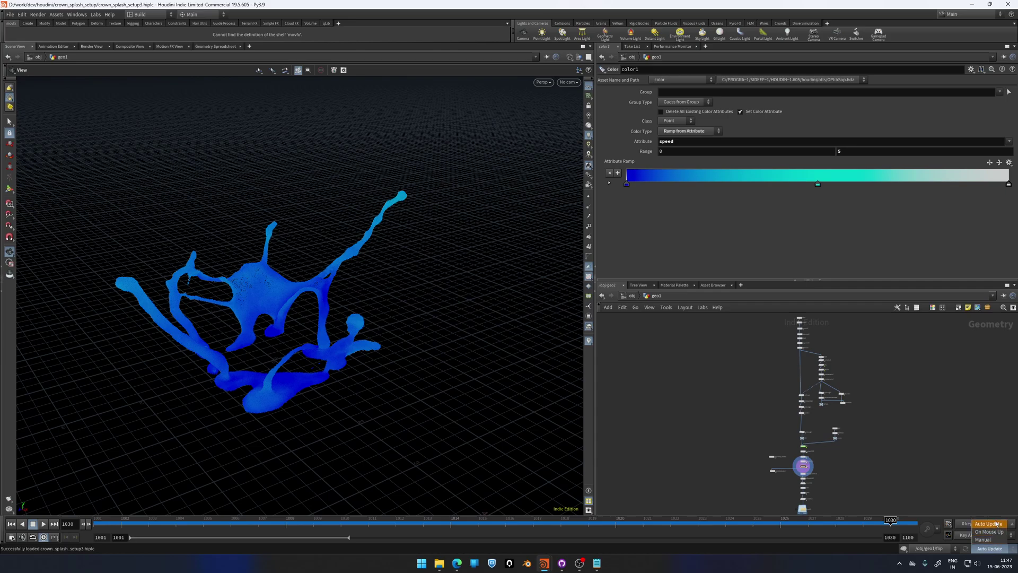
left_click(995, 540)
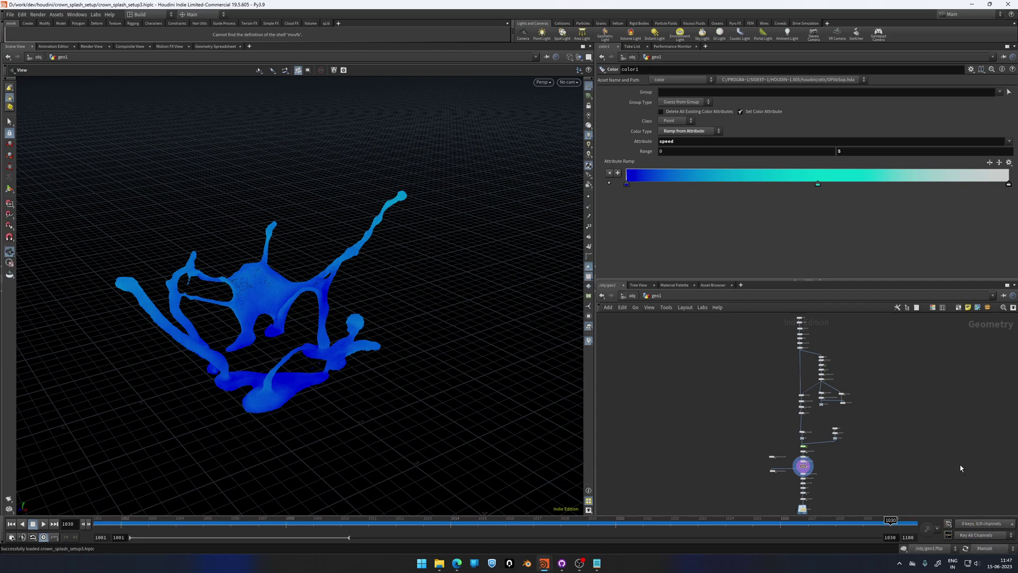
scroll(832, 413, "up", 5)
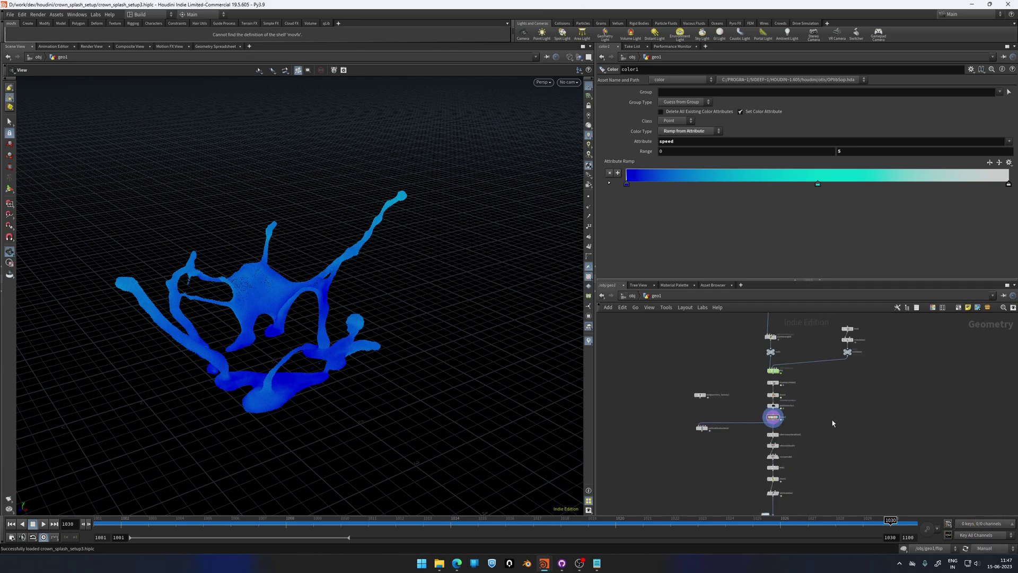
left_click_drag(824, 411, 734, 429)
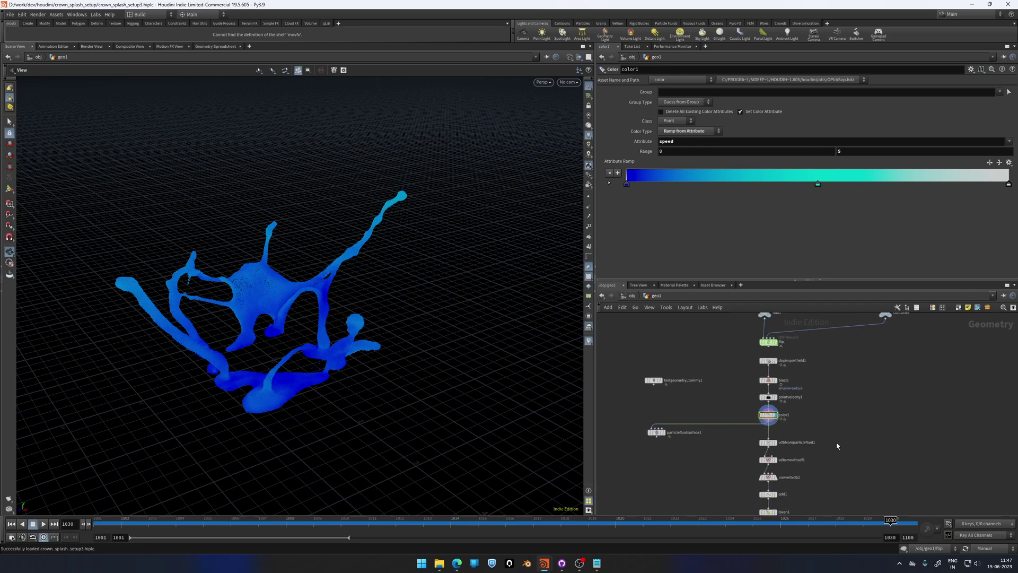
scroll(843, 435, "up", 2)
left_click_drag(865, 287, 865, 243)
key("f")
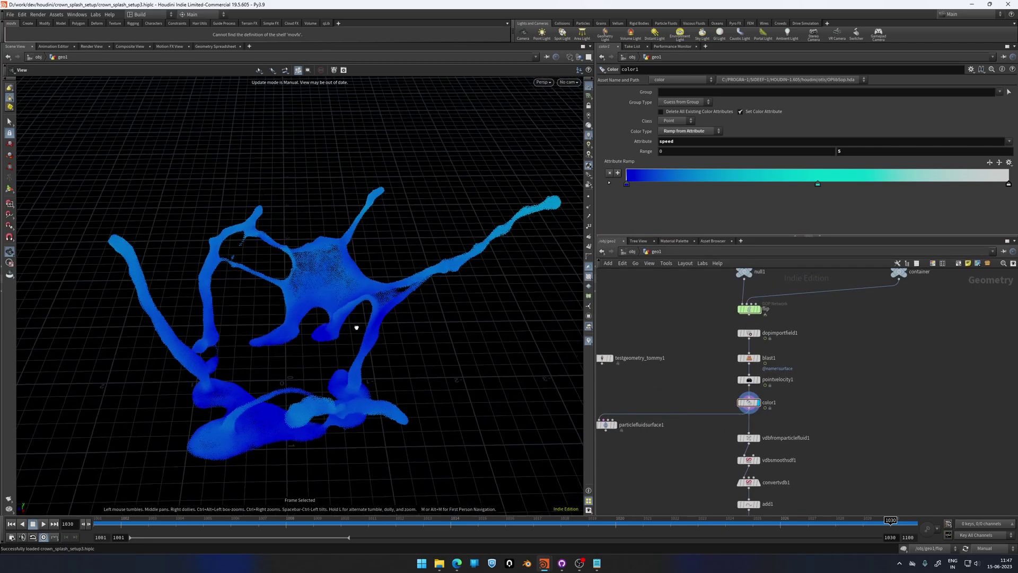
left_click_drag(424, 522, 450, 523)
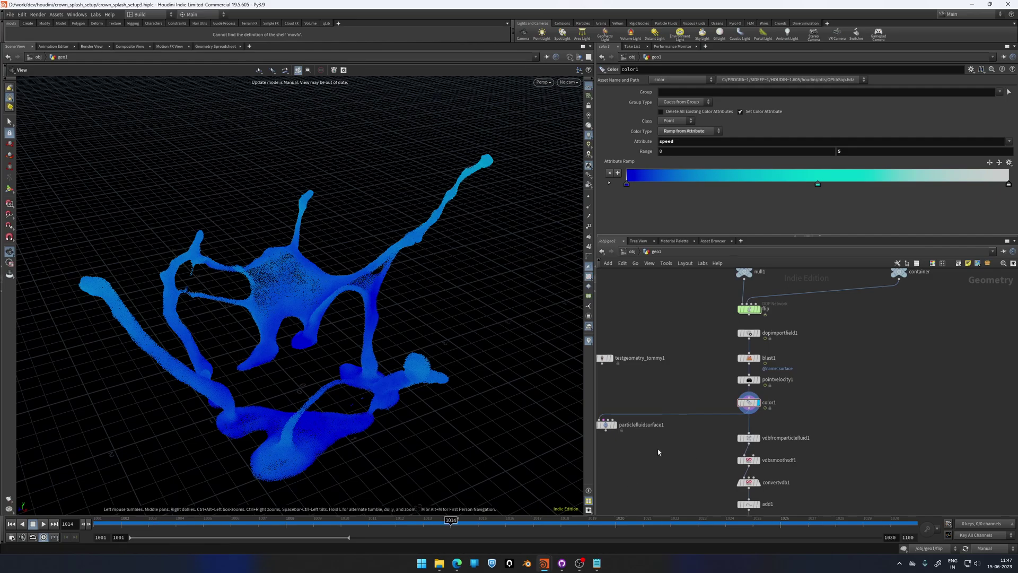
- Return the scene to Auto Update, select color1, and save crown_splash_setup3.hiplc
left_click(986, 547)
left_click(988, 524)
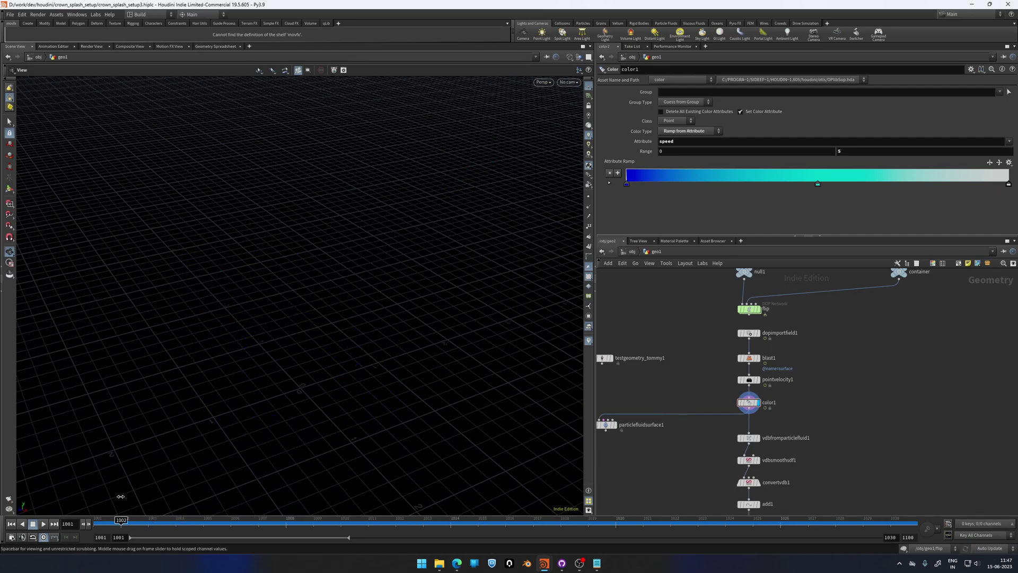
scroll(798, 392, "up", 2)
left_click(740, 404)
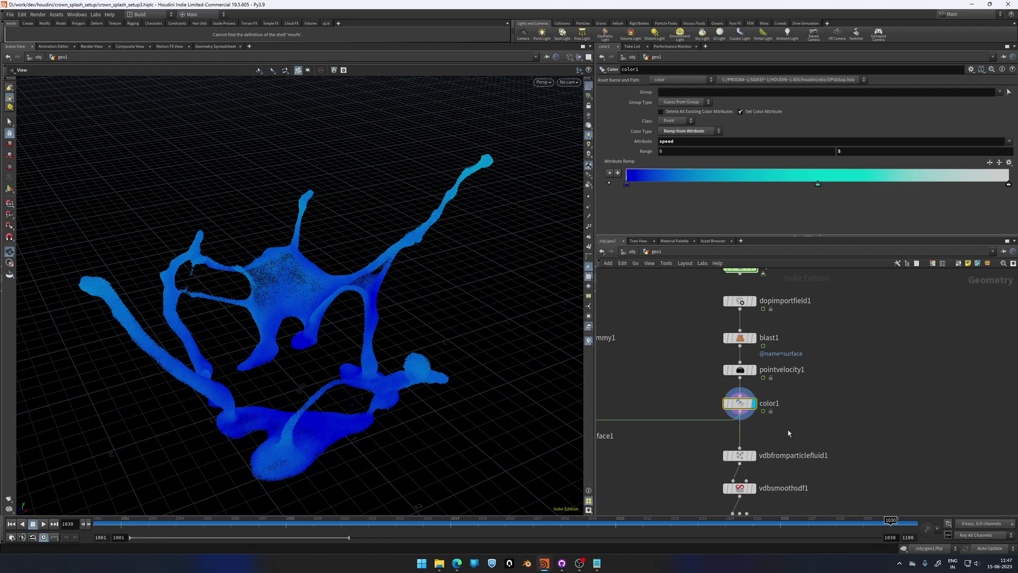
mouse_move(892, 522)
left_mouse_down()
mouse_move(870, 525)
mouse_move(898, 530)
mouse_move(615, 520)
mouse_move(897, 509)
left_mouse_up()
key("ctrl+s")
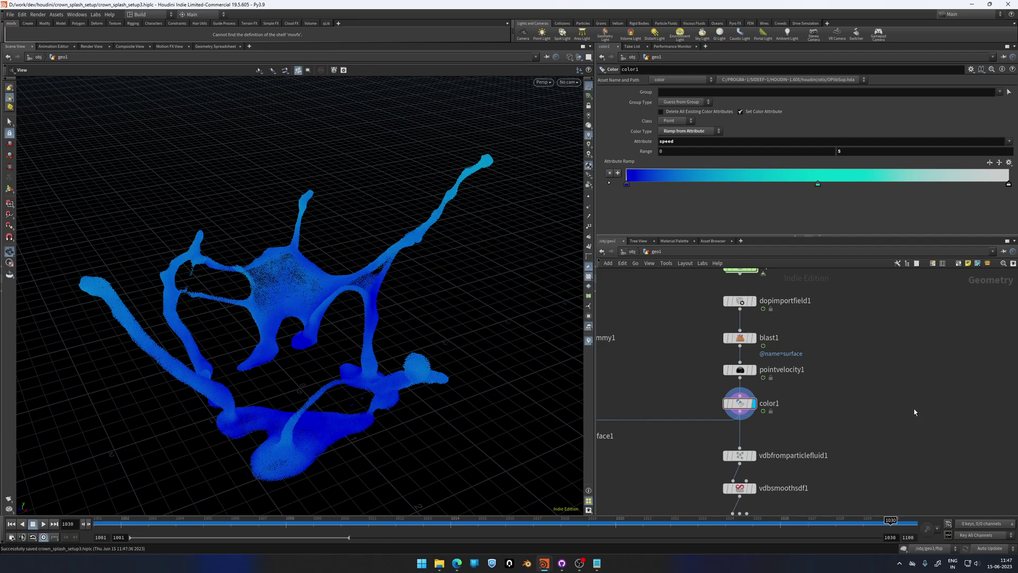
- Start a new empty scene, then reopen crown_splash_setup3.hiplc from Open Recent Files
left_click(10, 14)
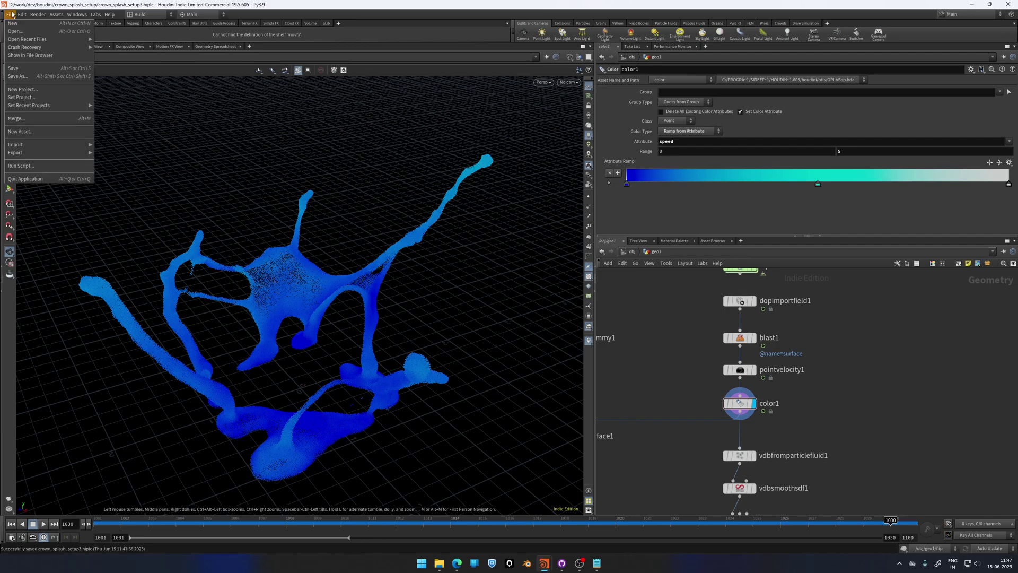
left_click(21, 21)
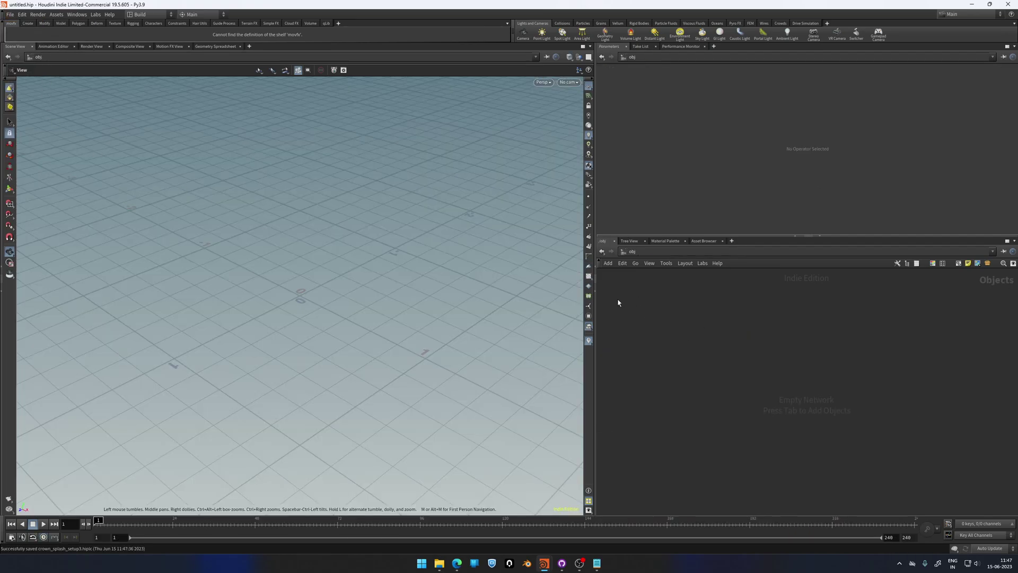
left_click(9, 15)
mouse_move(64, 39)
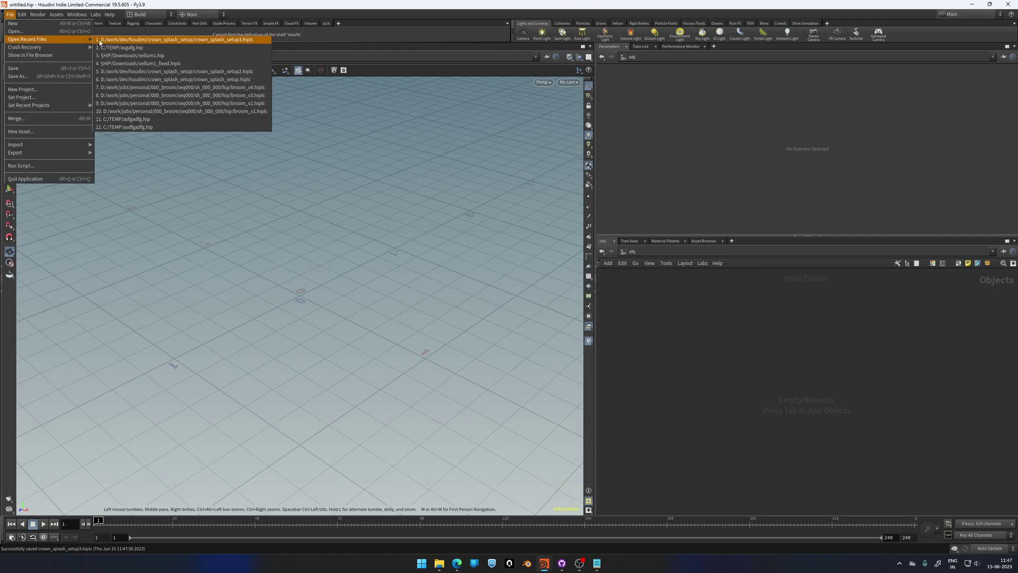
left_click(234, 40)
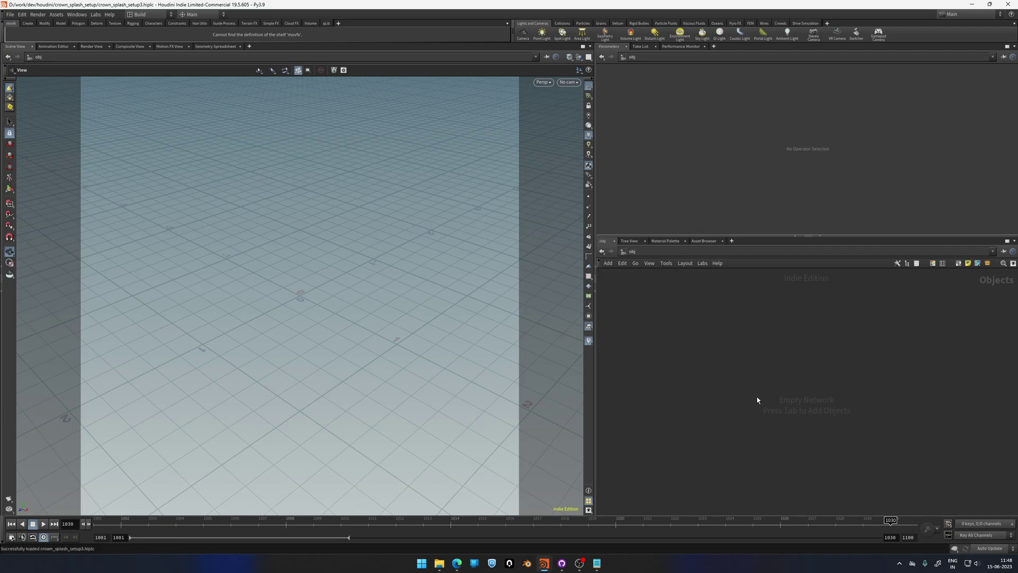
scroll(753, 403, "up", 4)
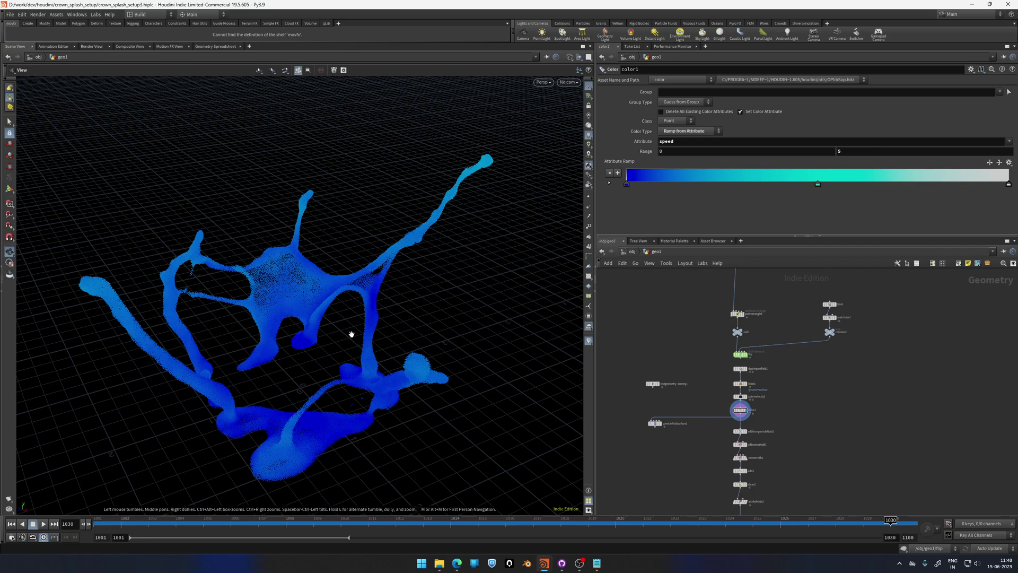
- Zoom into geo1, drag testgeometry_tommy1 up-left, then select color1 to show its speed ramp
scroll(782, 413, "up", 2)
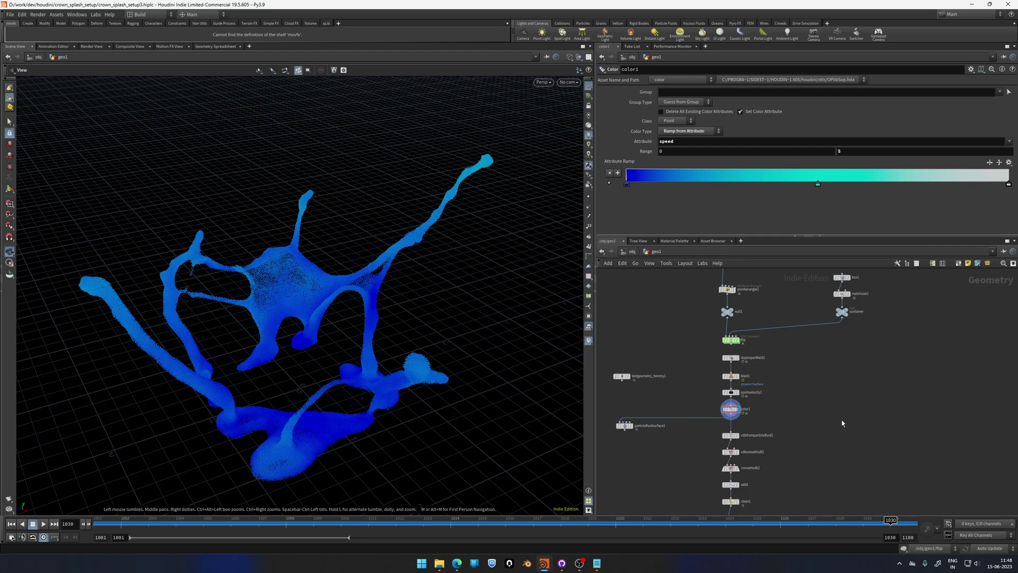
scroll(841, 423, "up", 2)
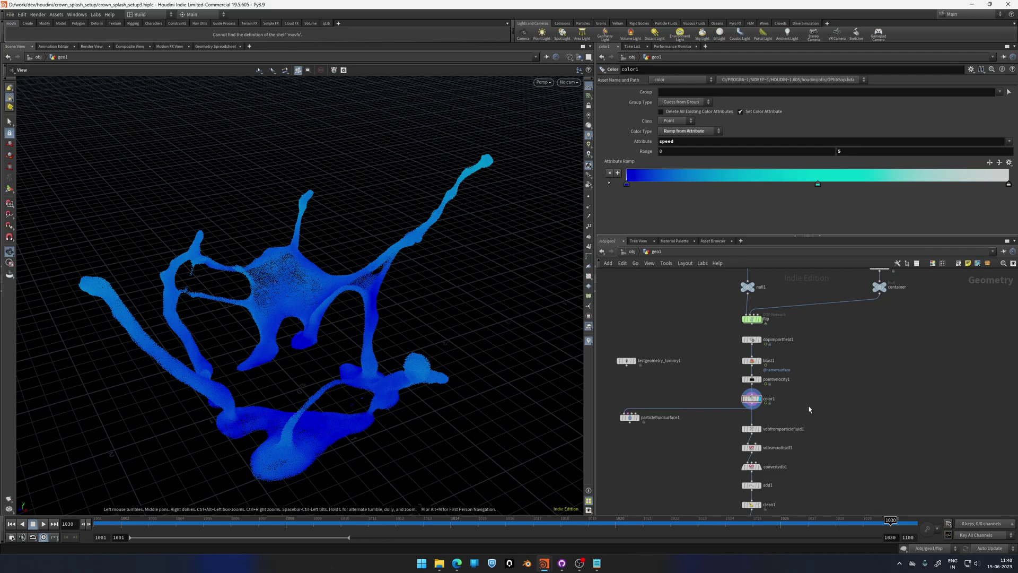
middle_click_drag(807, 378, 814, 405)
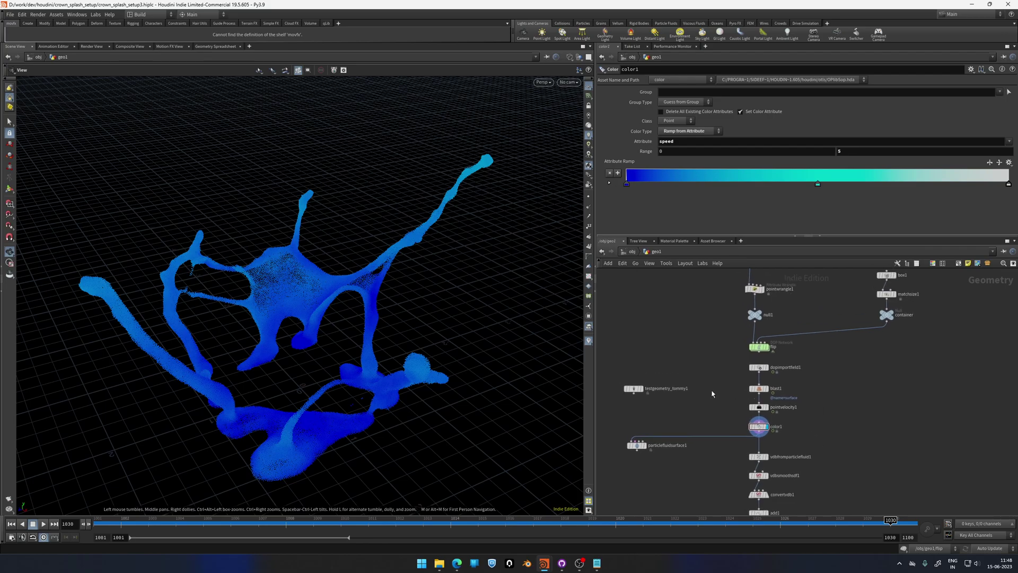
middle_click_drag(692, 397, 734, 413)
left_click_drag(730, 424, 670, 370)
left_click_drag(704, 397, 643, 373)
left_click(734, 409)
scroll(755, 415, "up", 1)
middle_click_drag(756, 416, 712, 389)
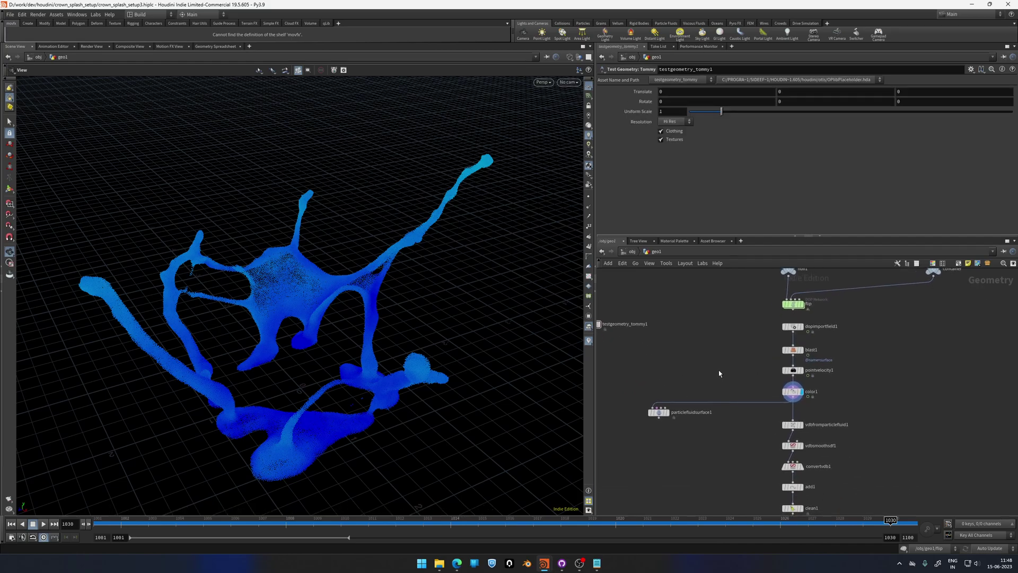
scroll(699, 381, "down", 2)
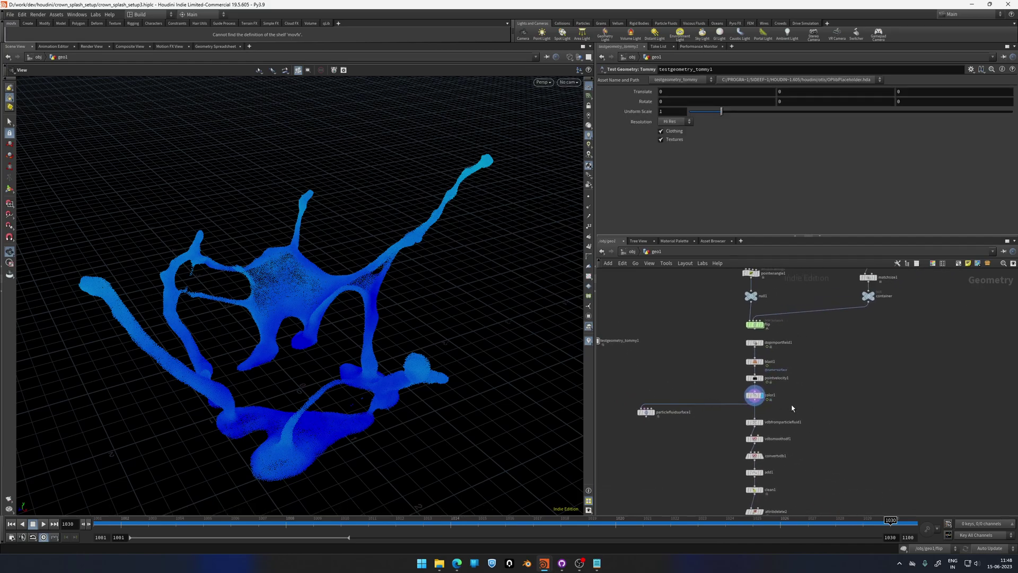
left_click(755, 396)
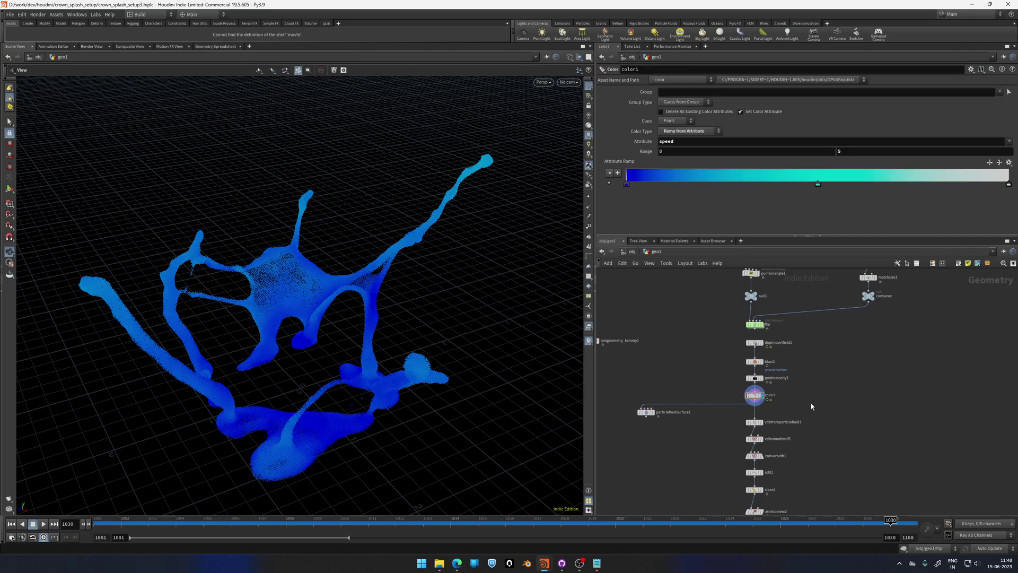
- Discard the splash scene for a new untitled one and set its update mode to Manual
left_click(9, 14)
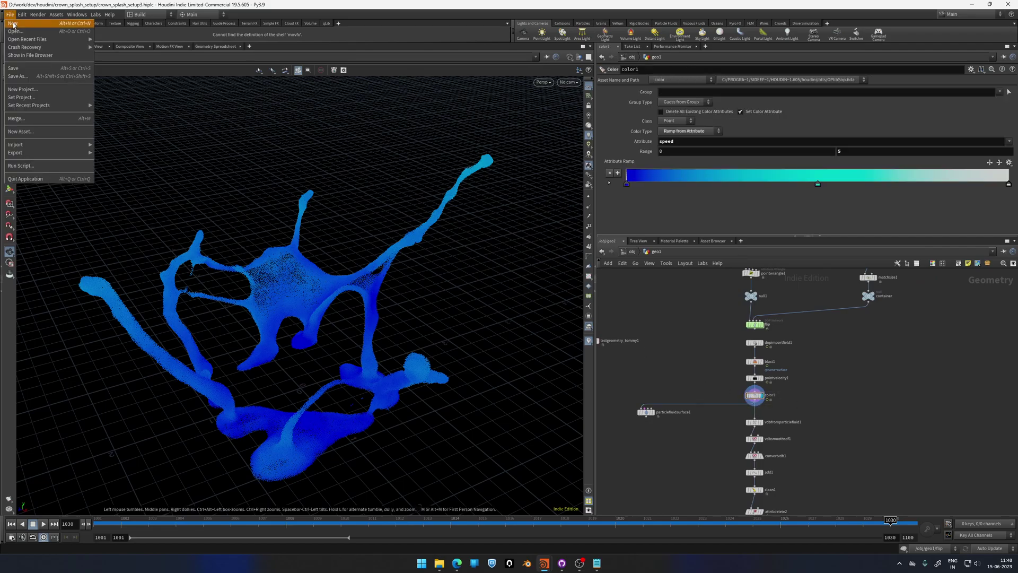
left_click(24, 21)
left_click(139, 53)
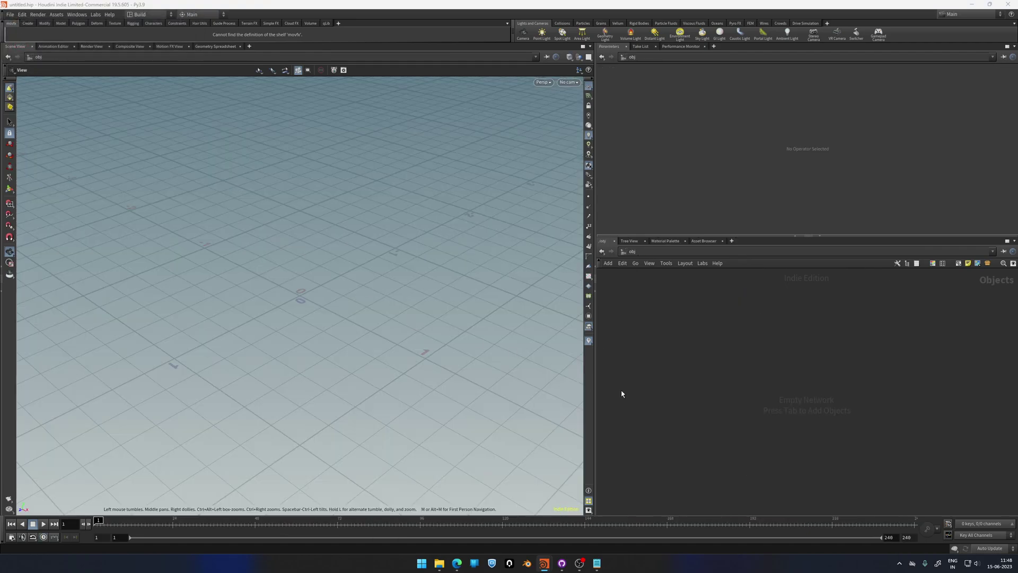
left_click(986, 548)
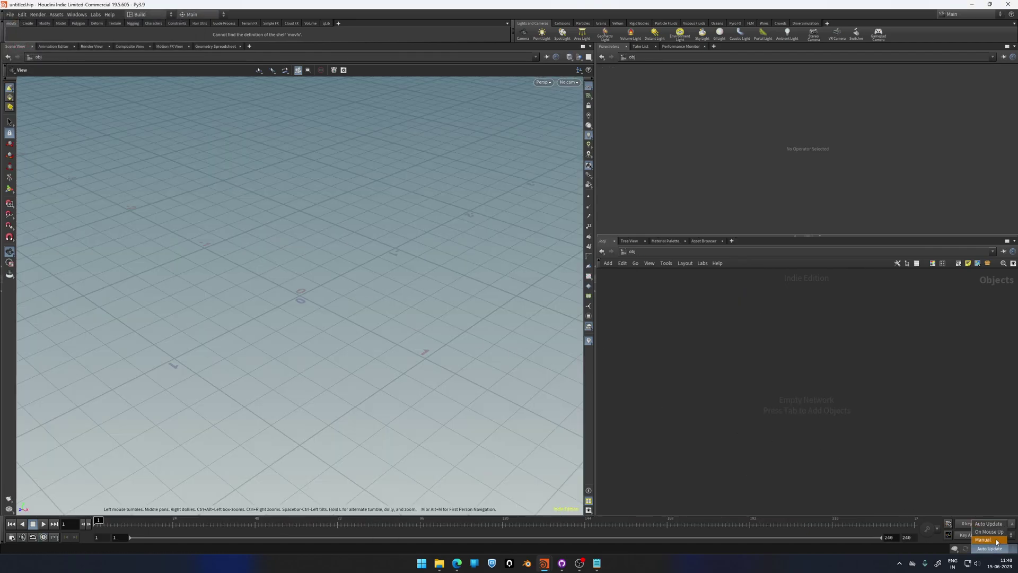
left_click(995, 540)
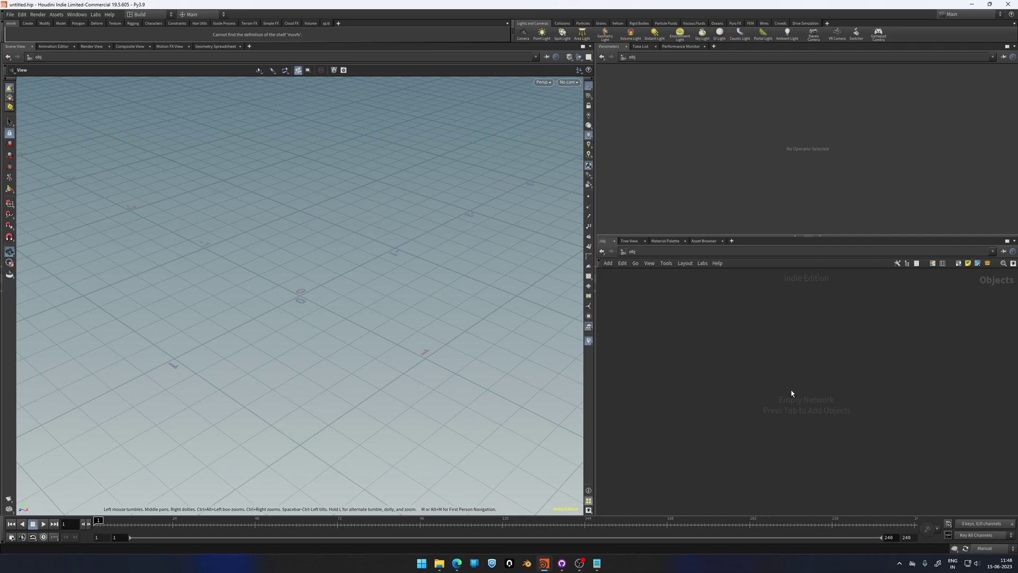
- Reopen crown_splash_setup3.hiplc from the recent files list
left_click(9, 14)
mouse_move(32, 39)
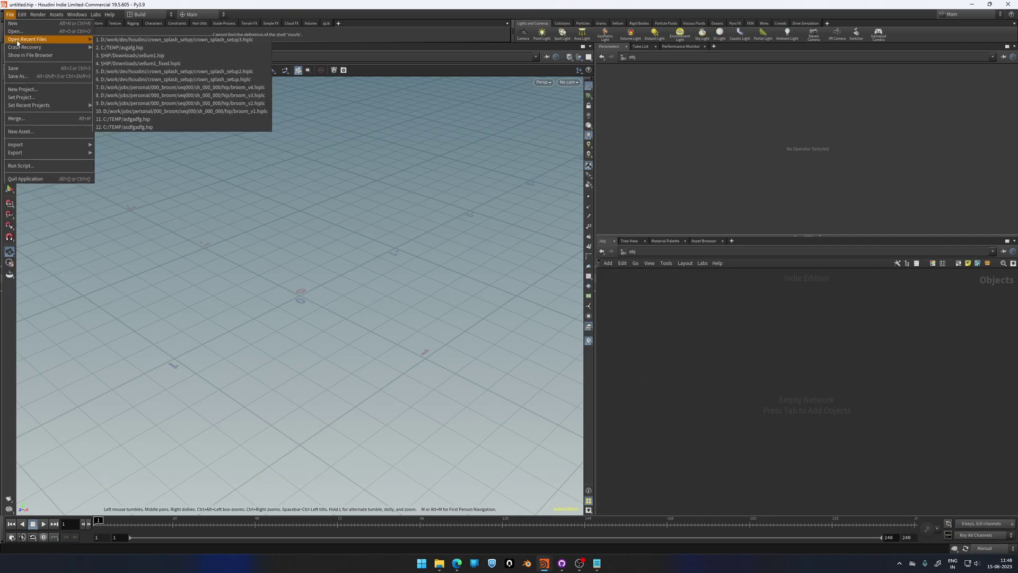
left_click(158, 39)
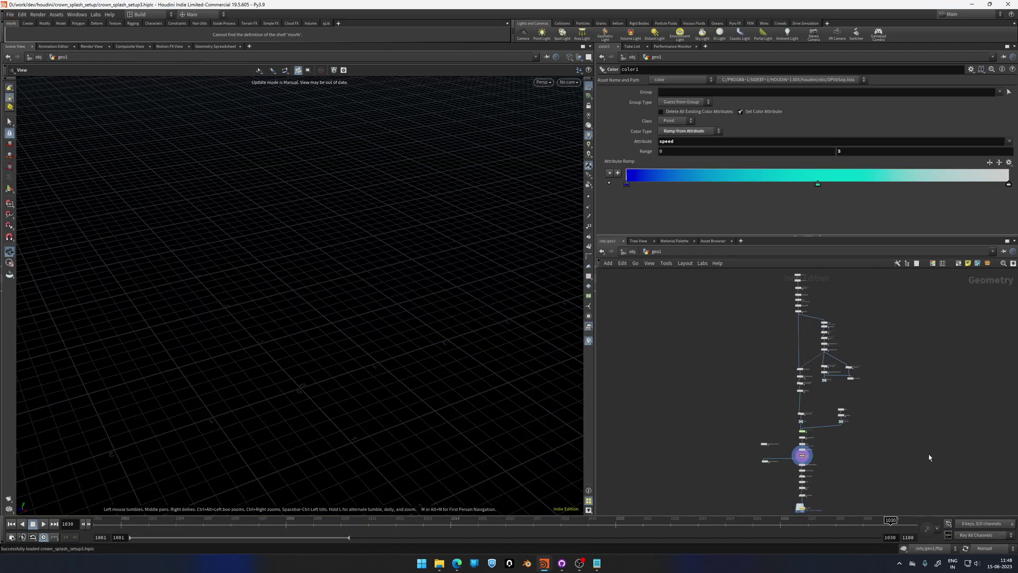
- Move the particlefluidsurface1 node higher in the geo1 network
scroll(903, 451, "up", 5)
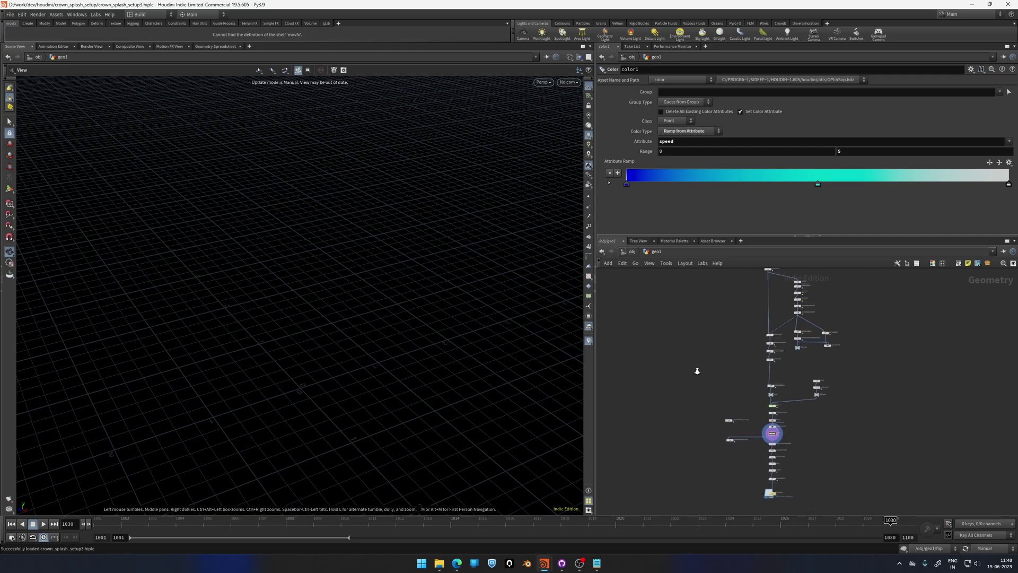
middle_click_drag(775, 400, 776, 394)
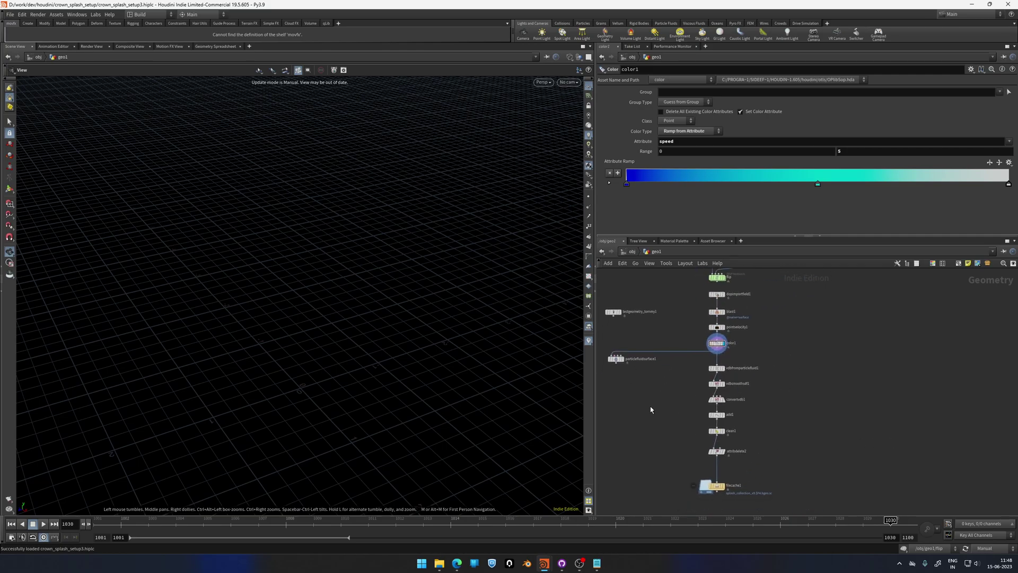
middle_click_drag(651, 407, 678, 406)
scroll(671, 387, "up", 1)
left_click(657, 381)
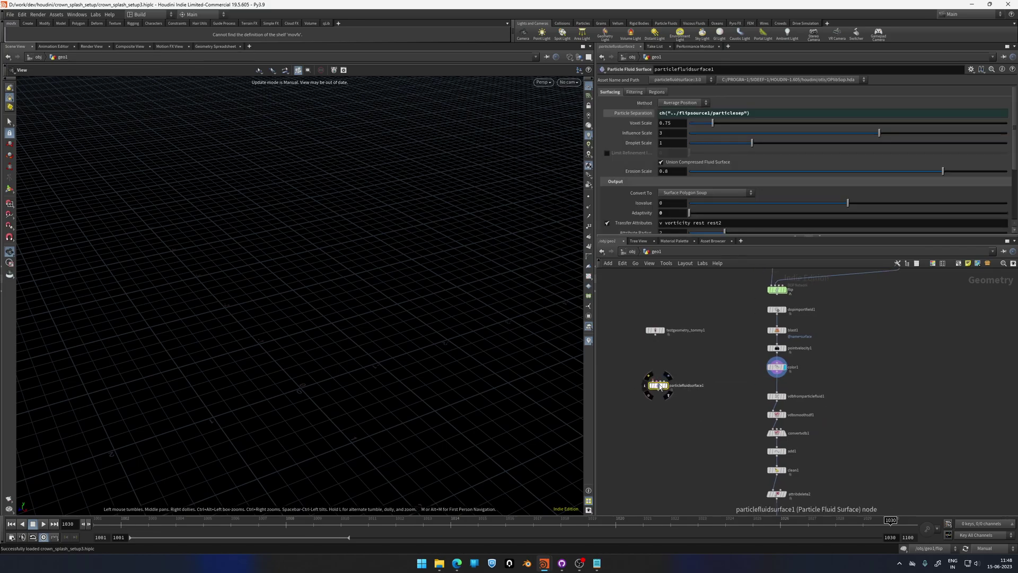
left_click_drag(656, 381, 656, 349)
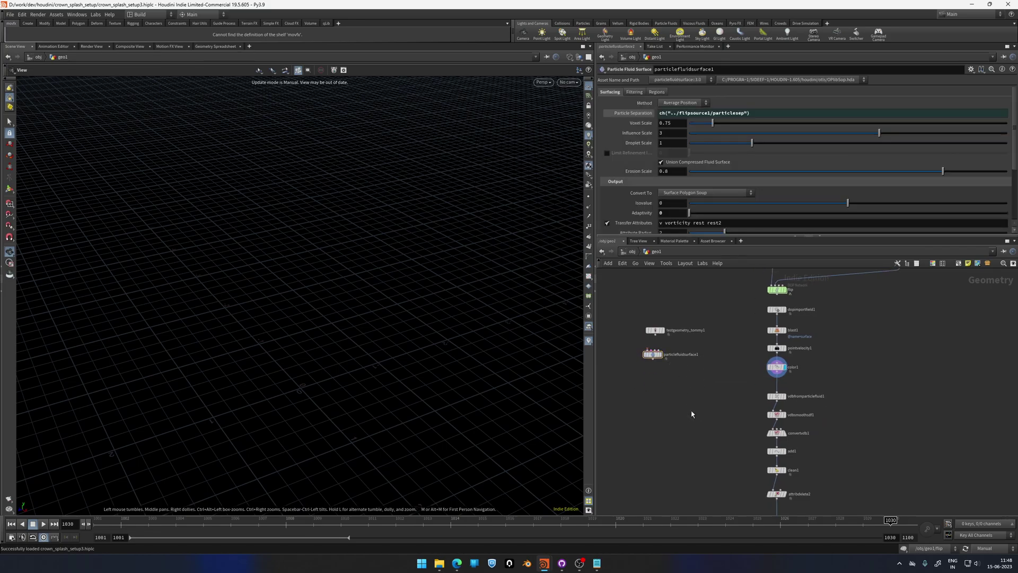
middle_click_drag(696, 414, 692, 423)
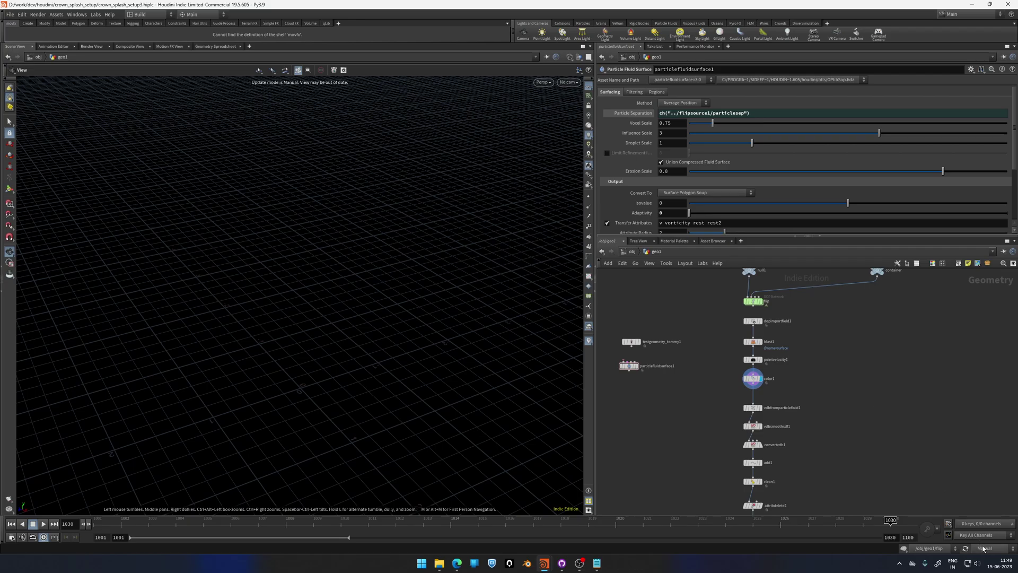
- From frame 1001, switch to Auto Update, jump to the last frame to cook, and save
left_click(11, 524)
left_click(989, 548)
left_click(990, 525)
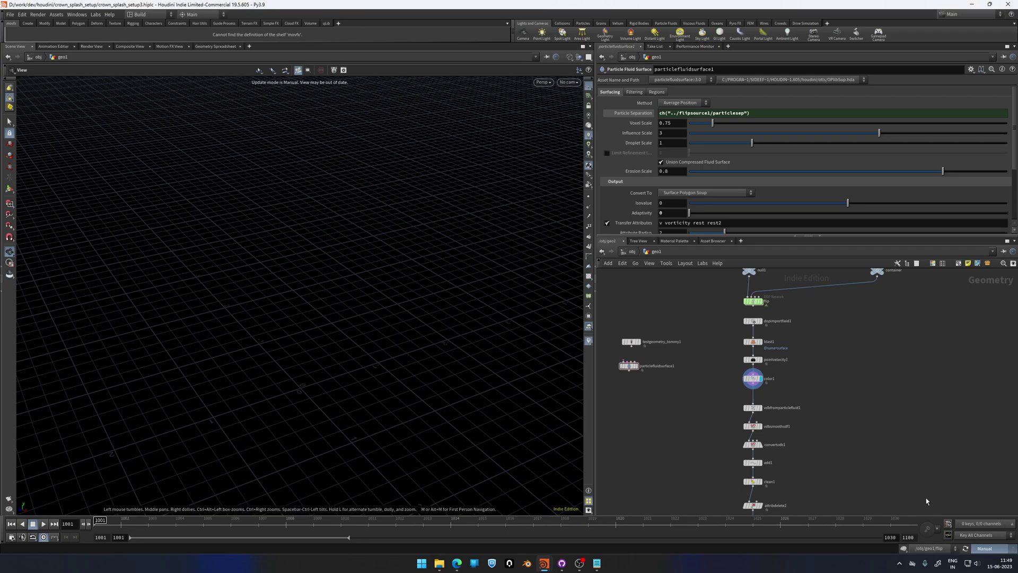
left_click(55, 525)
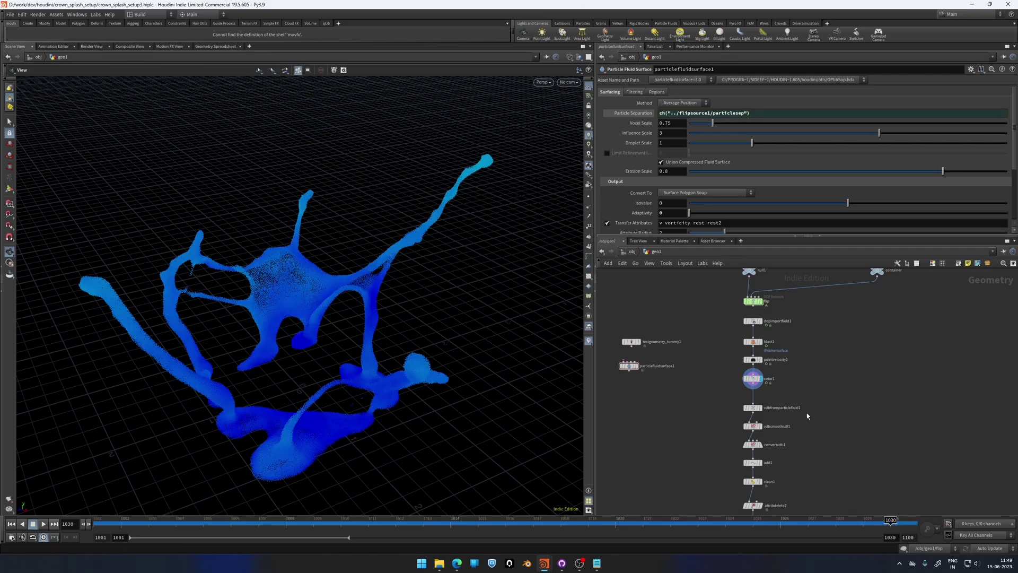
middle_click_drag(882, 510, 846, 472)
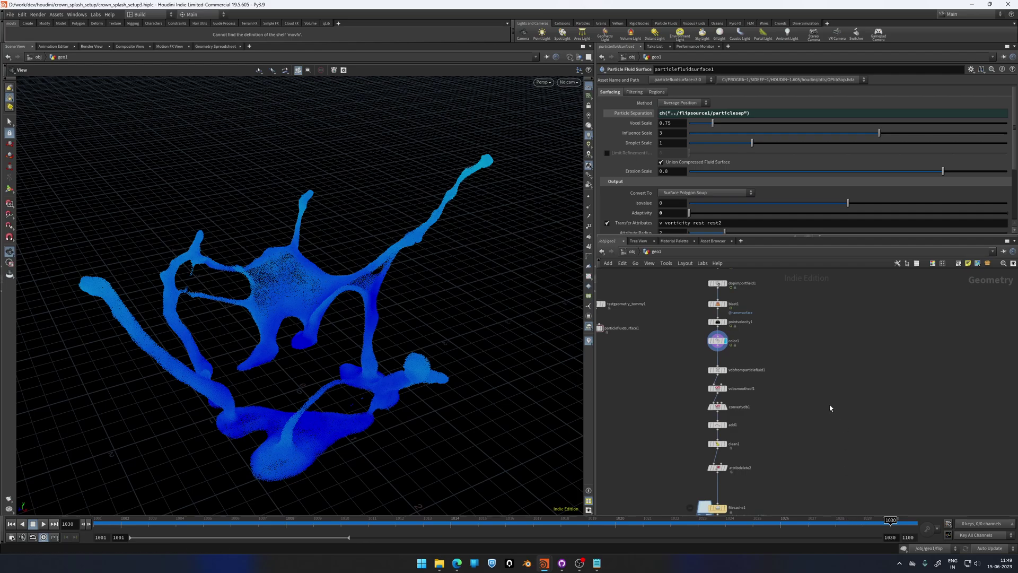
key("ctrl+s")
- Close Houdini and inspect the houdini19.5 folder path in File Explorer
left_click(1008, 4)
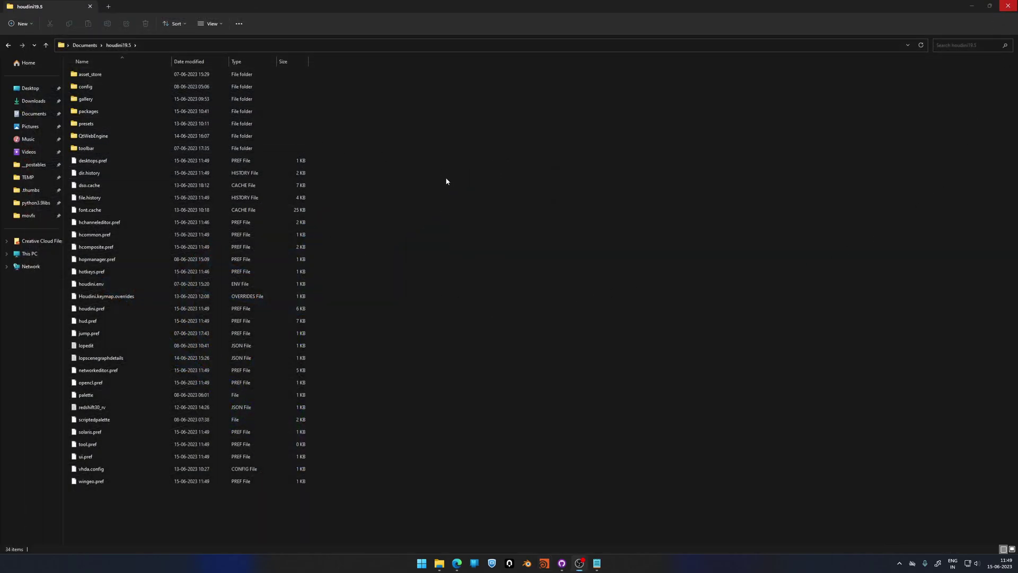
left_click(157, 47)
left_click(166, 44)
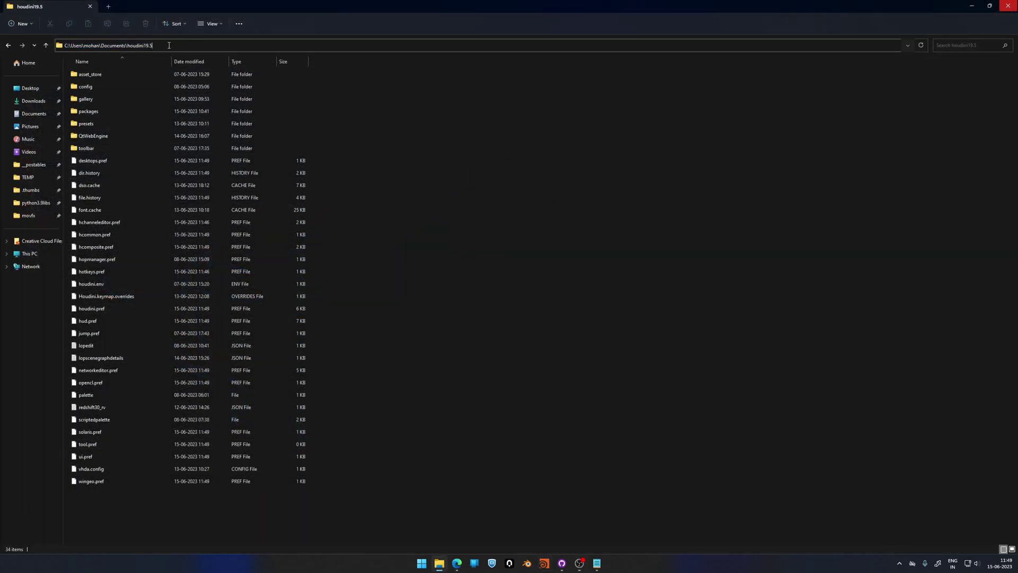
mouse_move(128, 44)
left_mouse_down()
mouse_move(193, 43)
mouse_move(128, 45)
left_mouse_up()
left_click(162, 46)
double_click(165, 46)
left_click(498, 206)
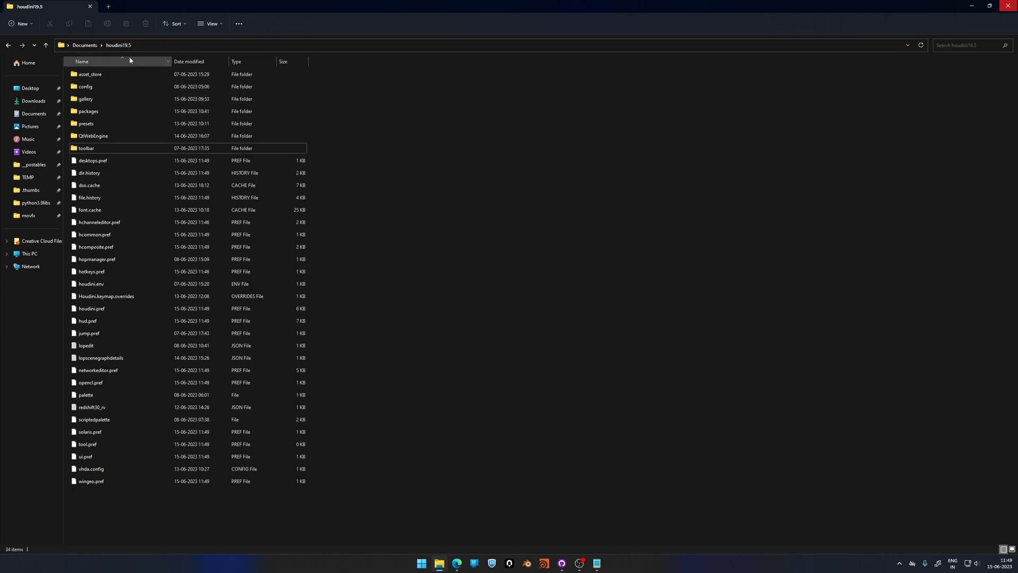
left_click(191, 44)
left_click(180, 46)
left_click(471, 200)
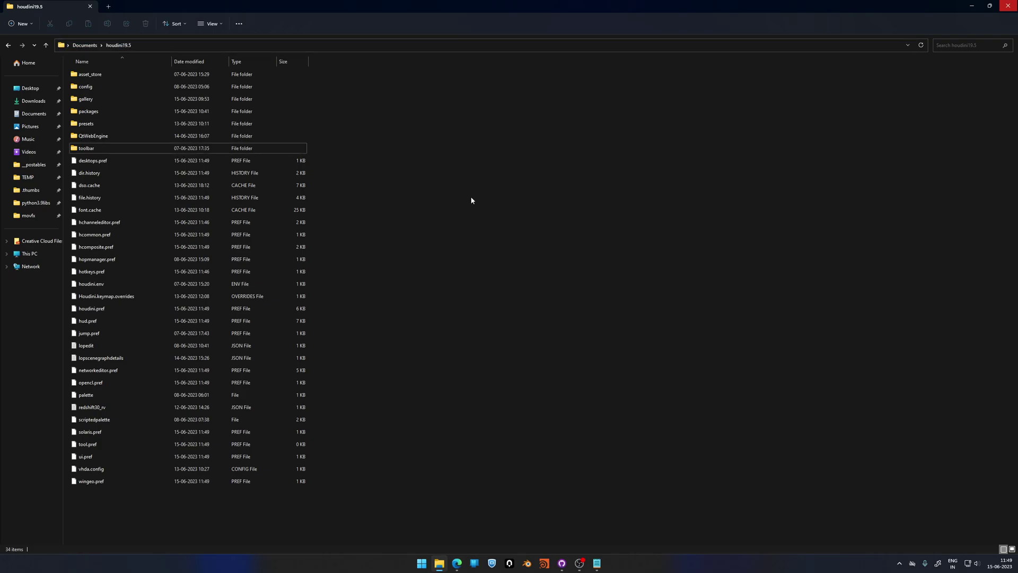
- Create a new folder named 'scripts' inside houdini19.5 and open it
right_click(475, 192)
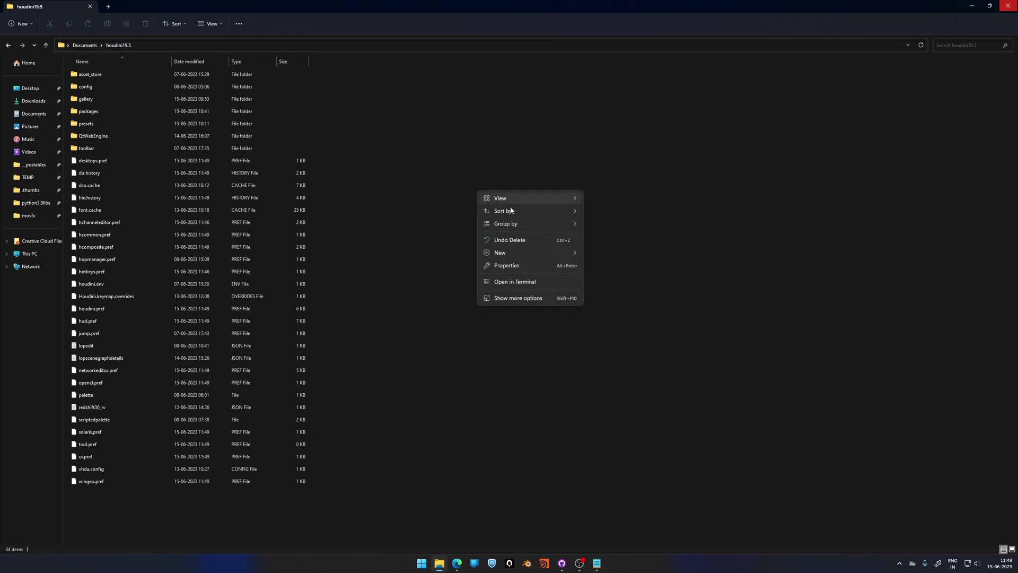
mouse_move(519, 249)
left_click(607, 253)
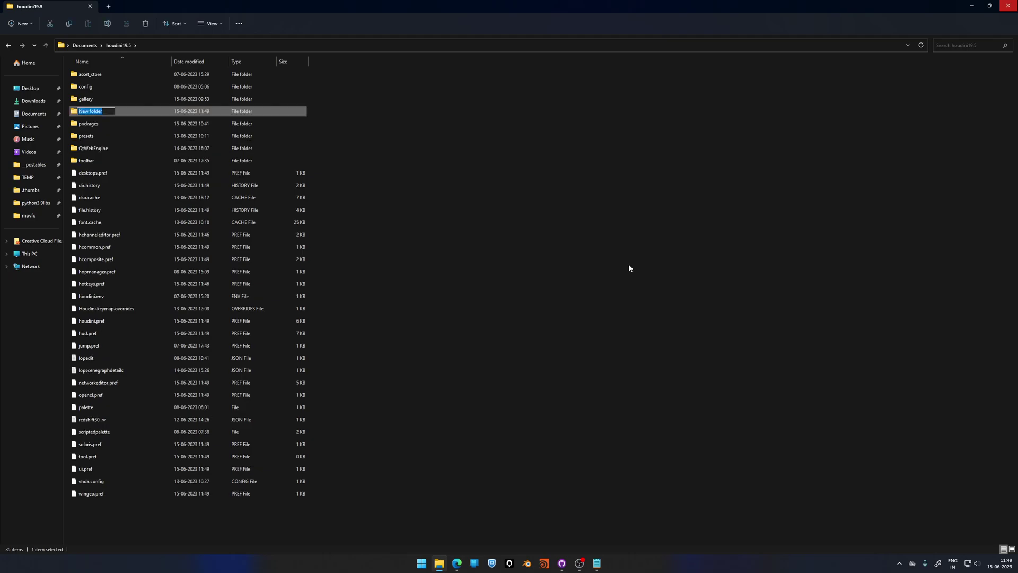
type("scripts")
key("Return")
key("Return")
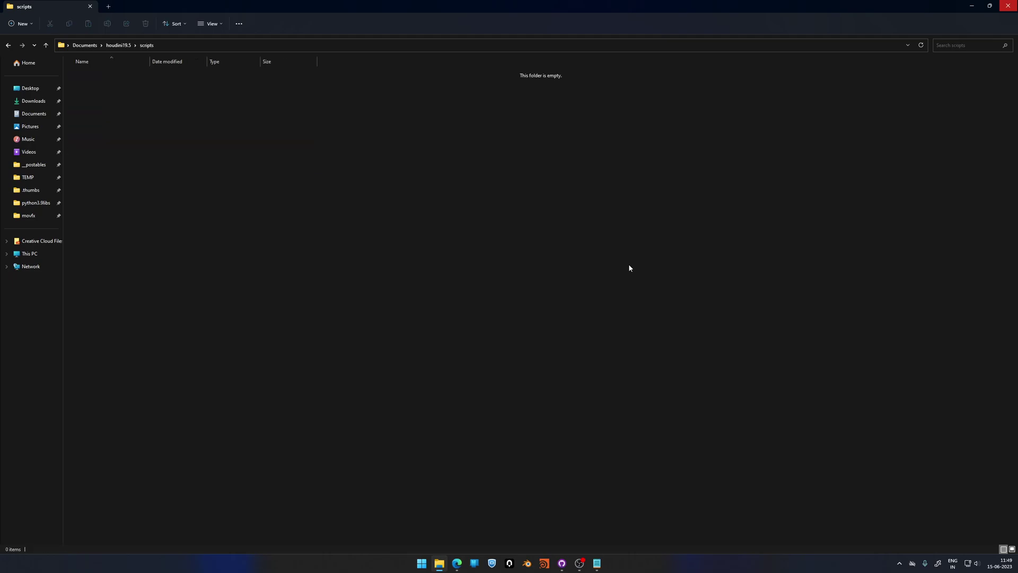
- Create a new text document in the scripts folder and open it in Notepad
right_click(241, 268)
mouse_move(286, 289)
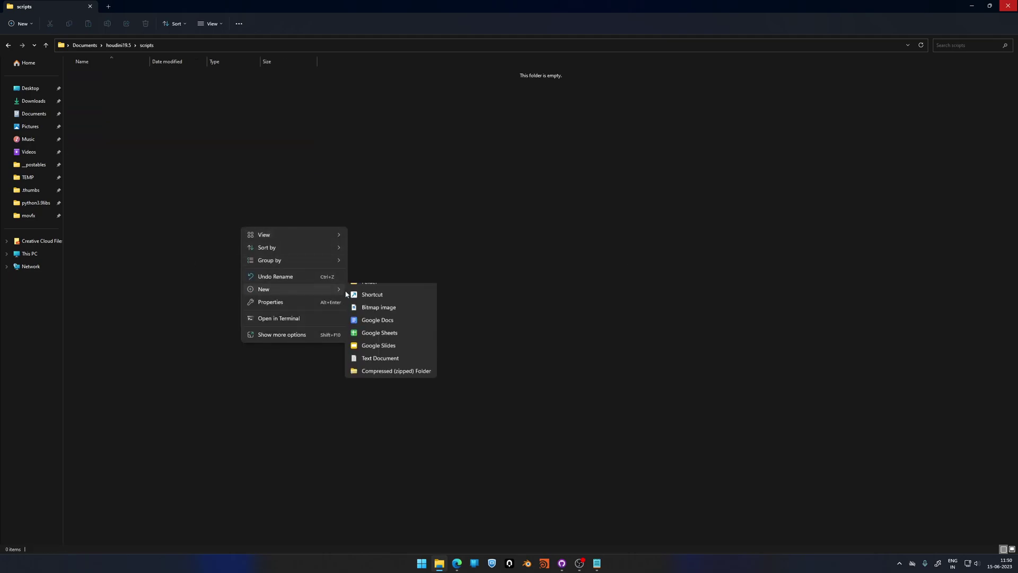
left_click(396, 367)
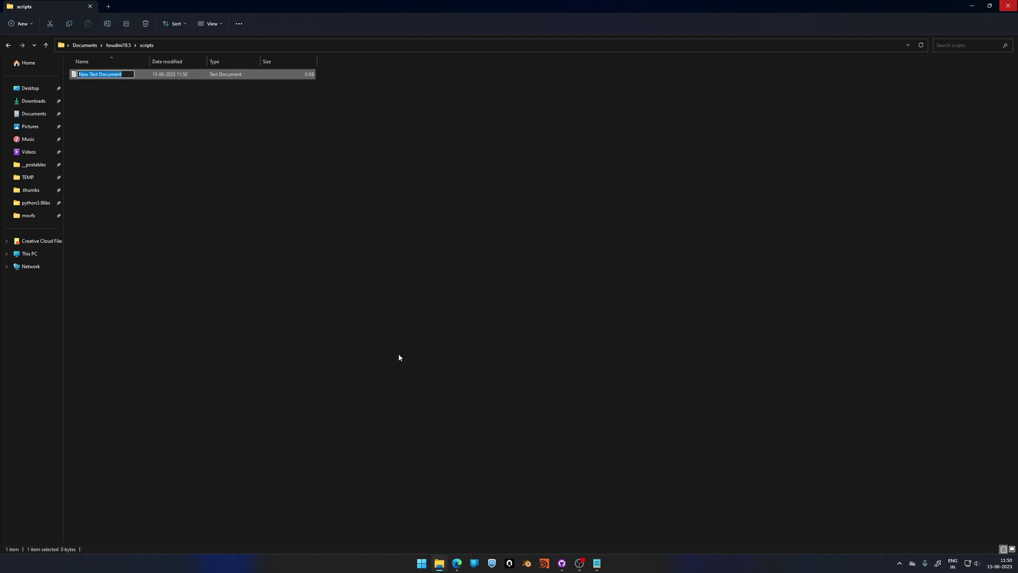
key("Return")
key("Return")
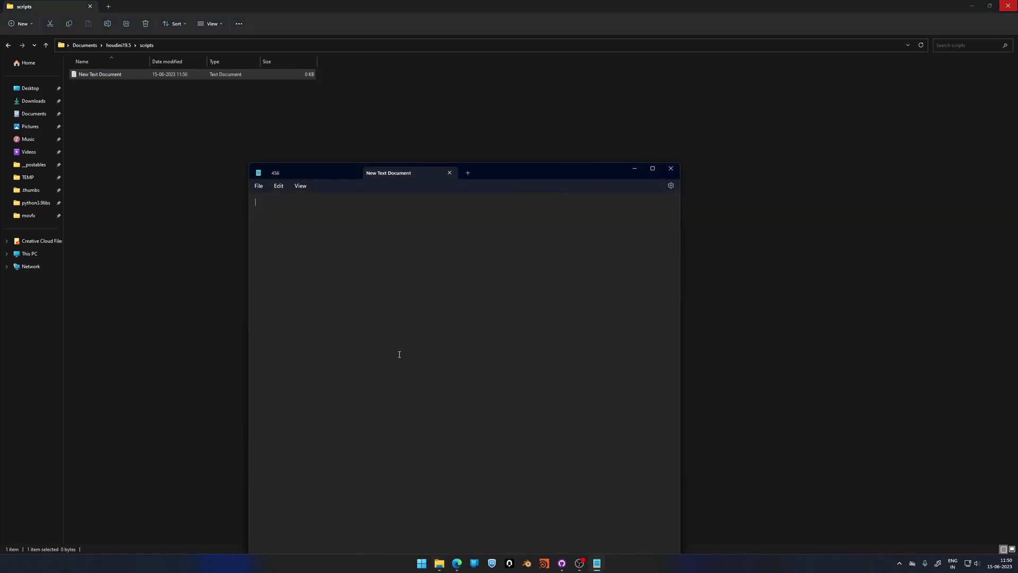
left_click(356, 174)
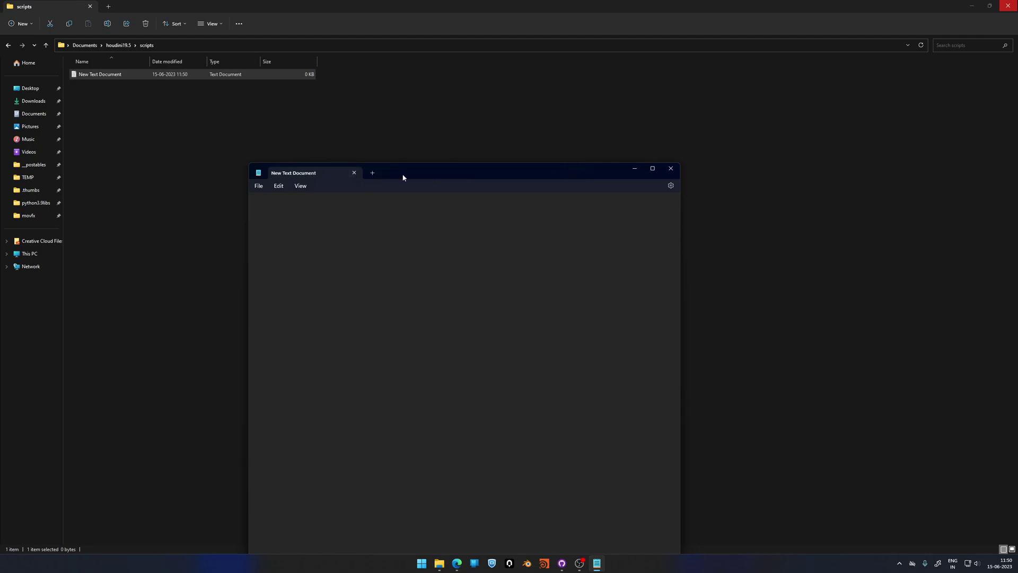
left_click_drag(401, 176, 405, 106)
- Save the document as 456.py in scripts with the file type set to All Files
left_click(262, 116)
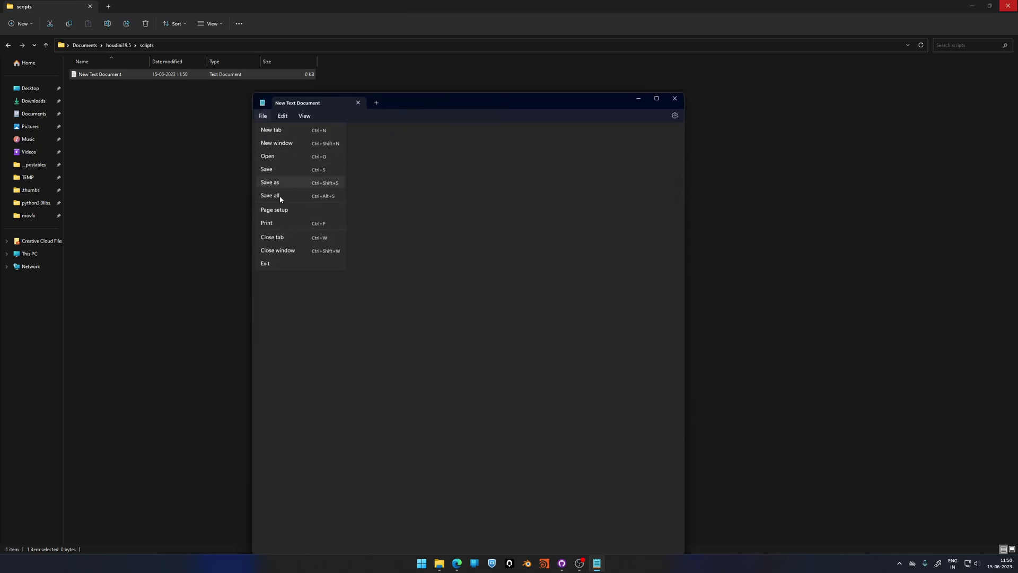
left_click(282, 183)
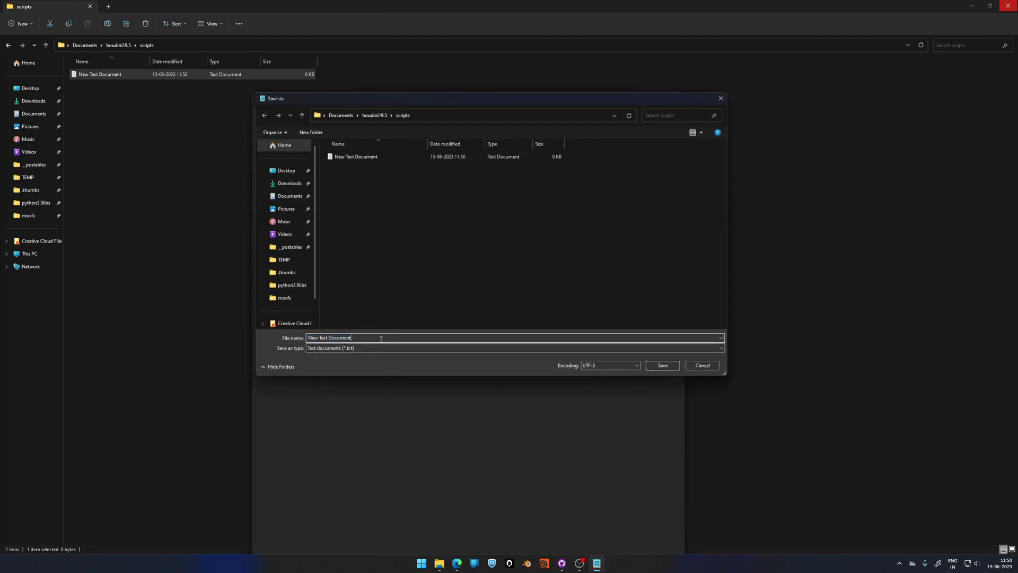
type("456.py")
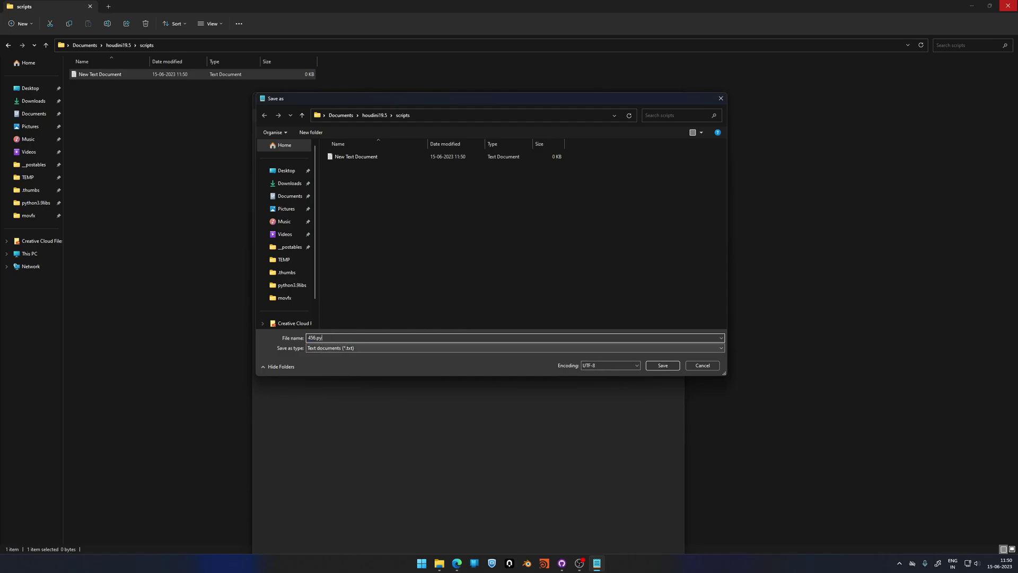
left_click(314, 348)
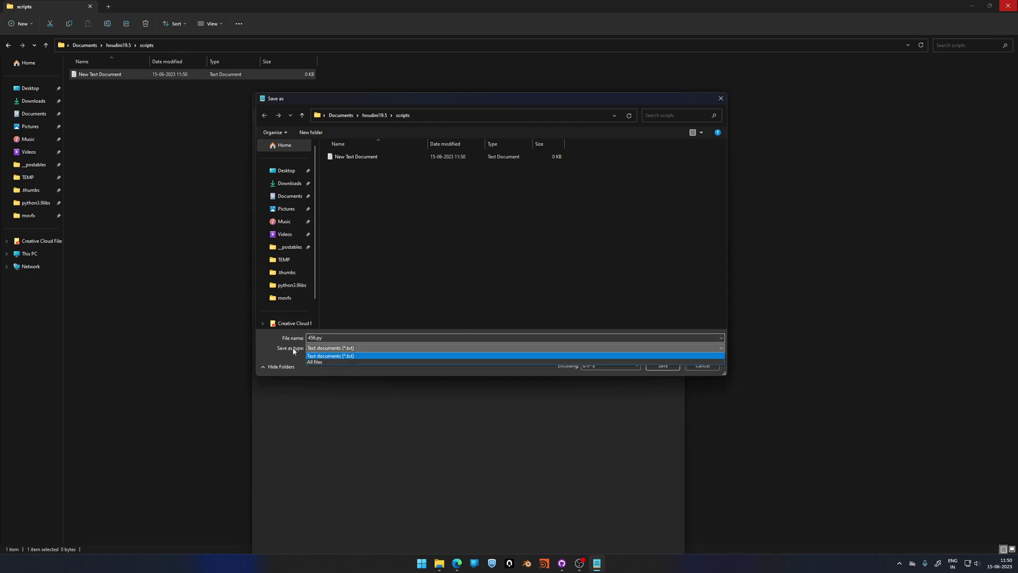
left_click(325, 359)
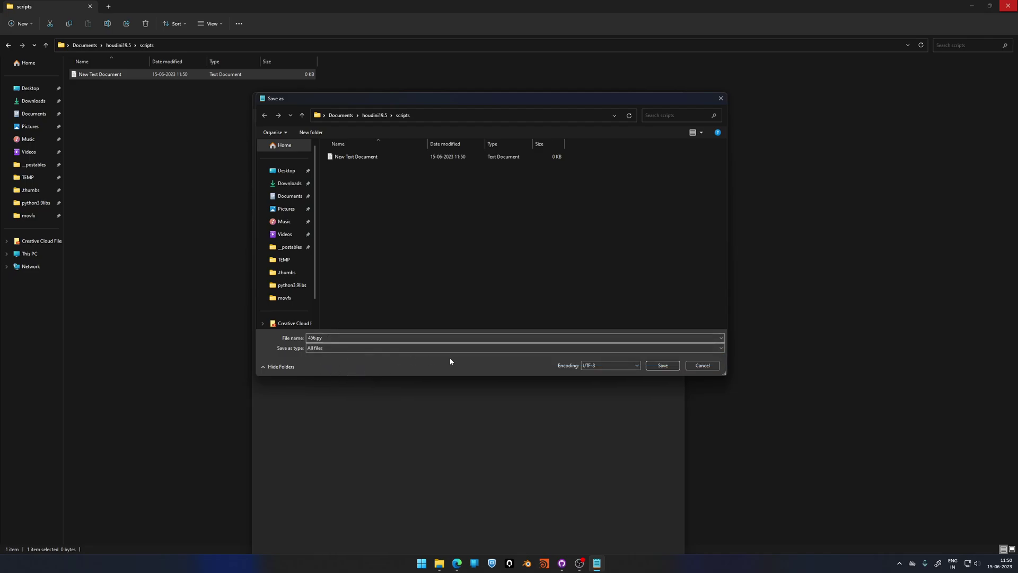
left_click(662, 365)
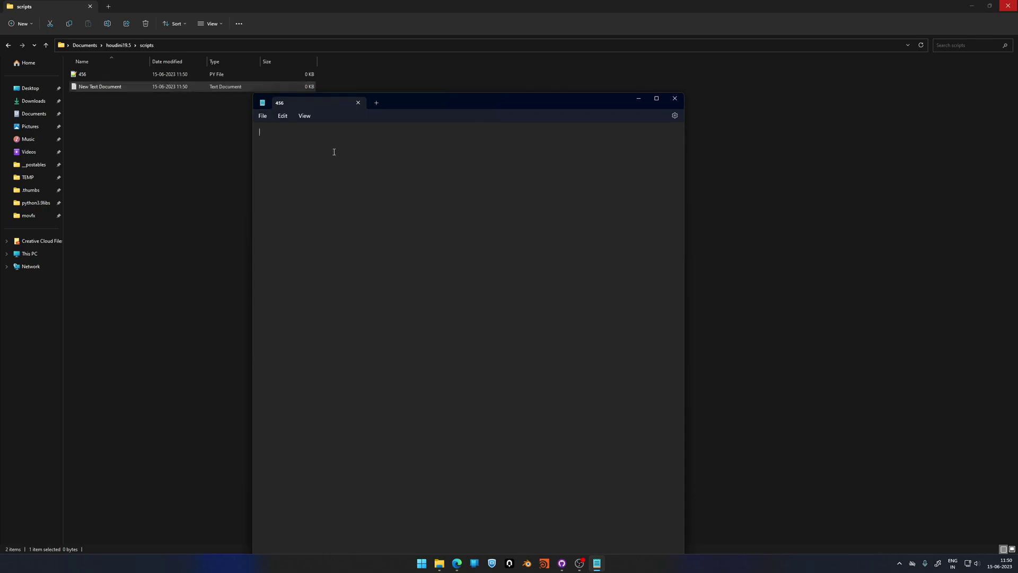
- Close Notepad, delete the leftover New Text Document, and open 456.py in Notepad++
left_click(675, 100)
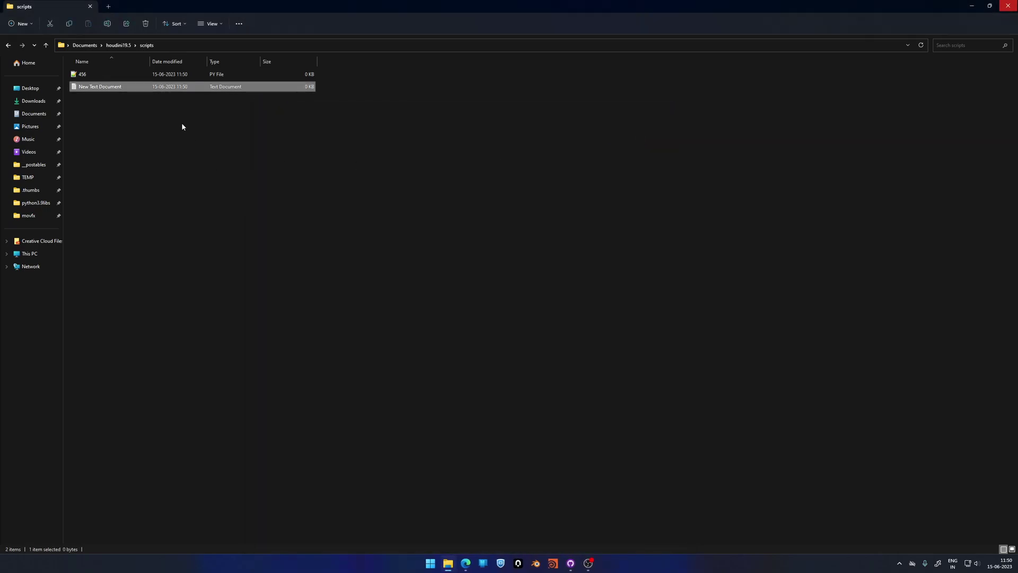
key("Delete")
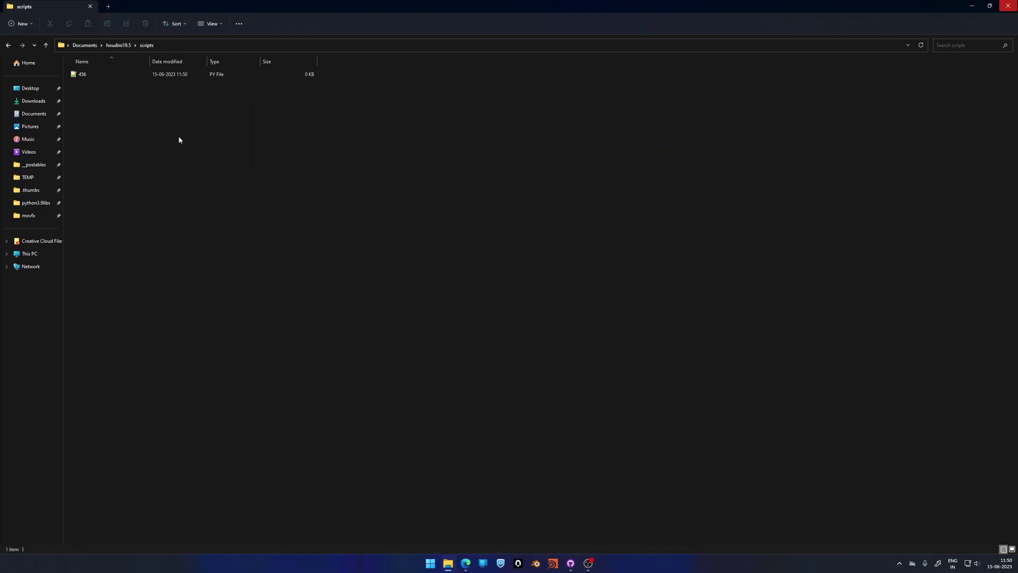
left_click(205, 75)
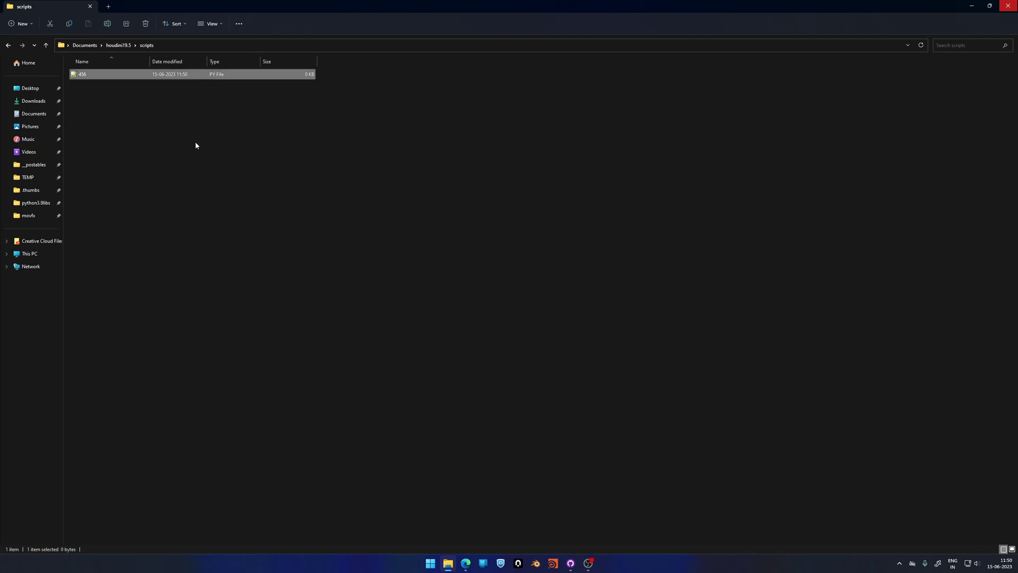
key("Return")
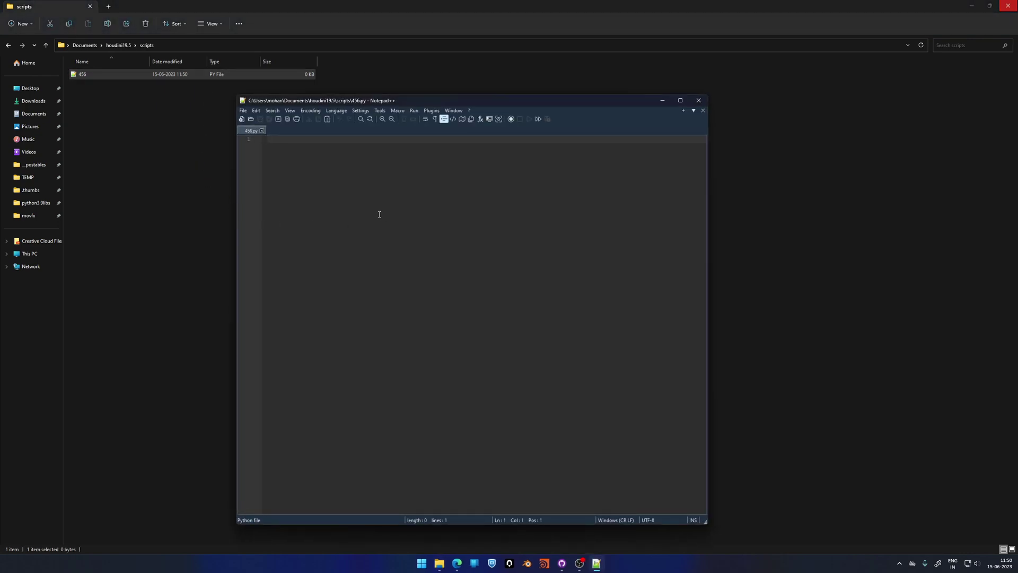
left_click_drag(430, 101, 505, 106)
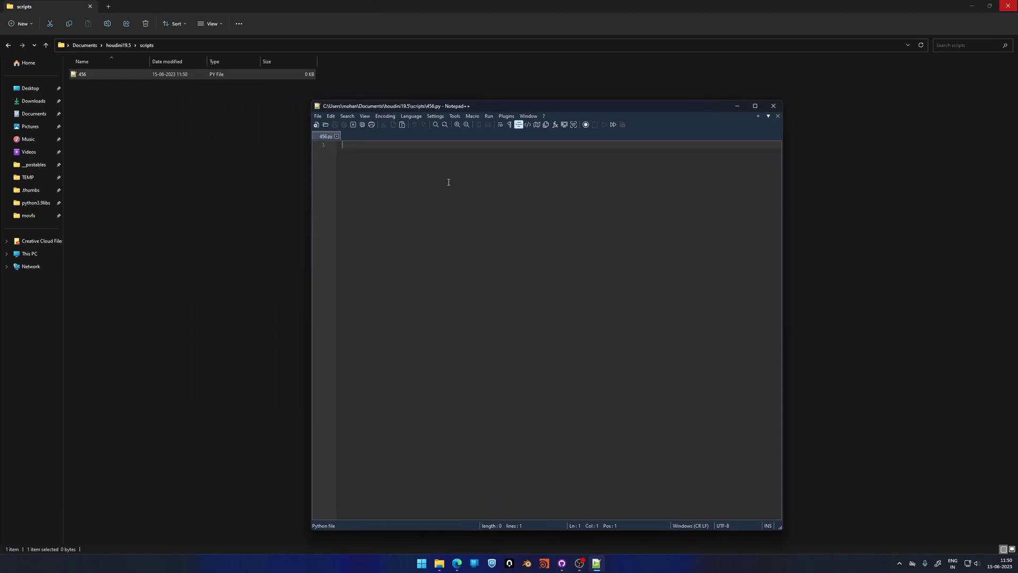
left_click(272, 203)
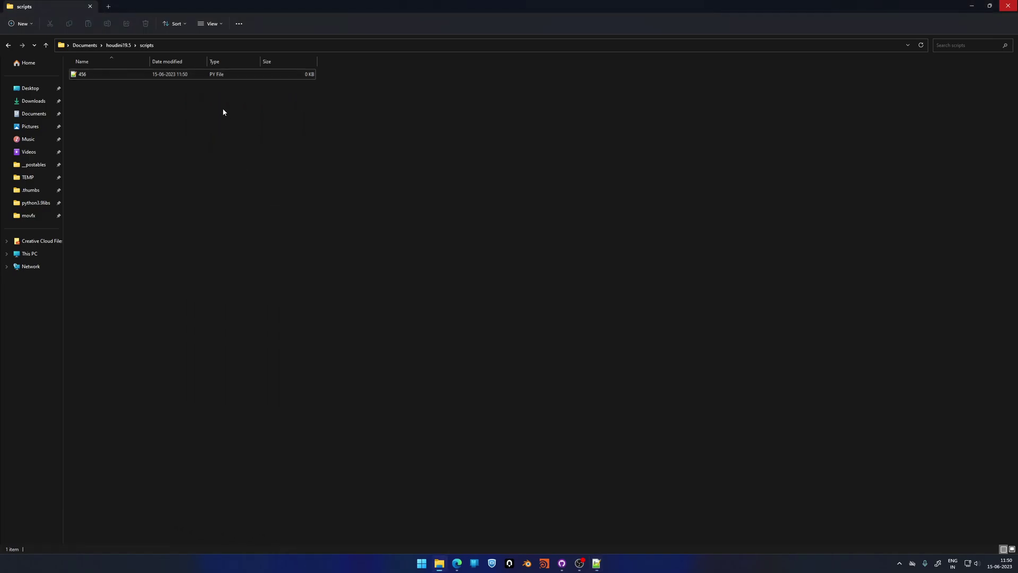
left_click(232, 74)
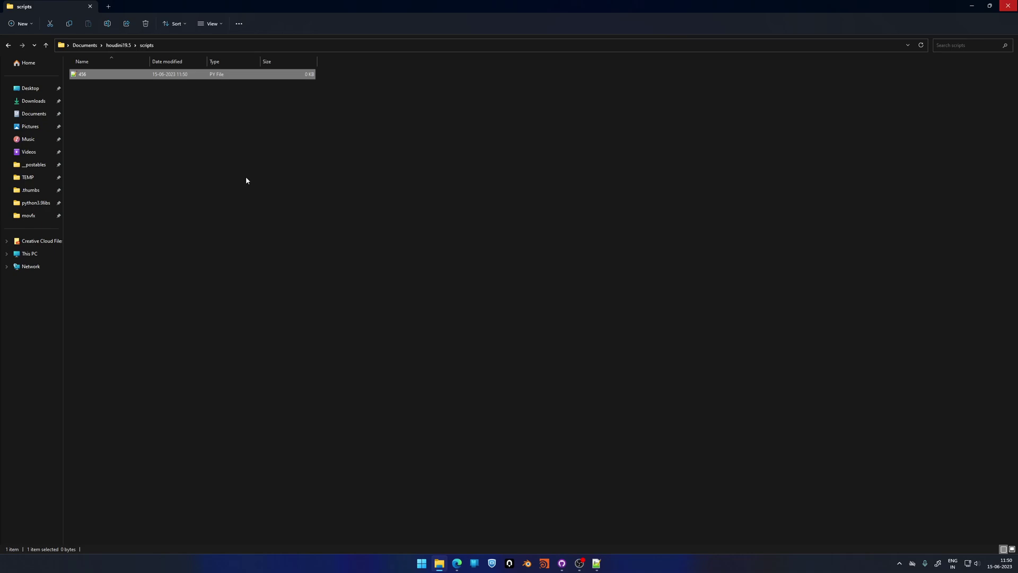
- Copy and paste 456.py, then rename the copy to 123
left_click(287, 157)
left_click(284, 74)
key("ctrl+c")
key("ctrl+v")
right_click(251, 80)
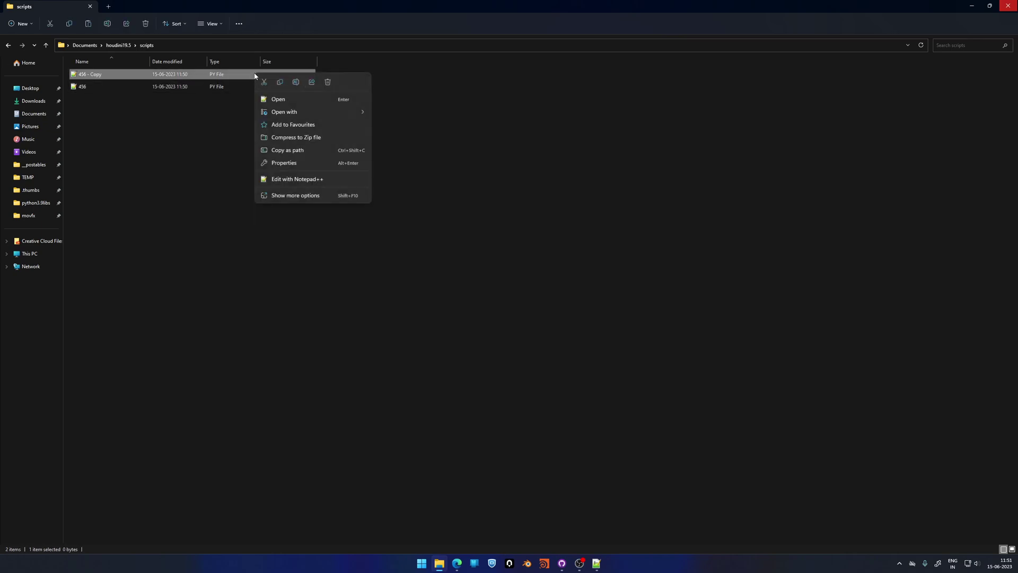
left_click(293, 84)
type("123.")
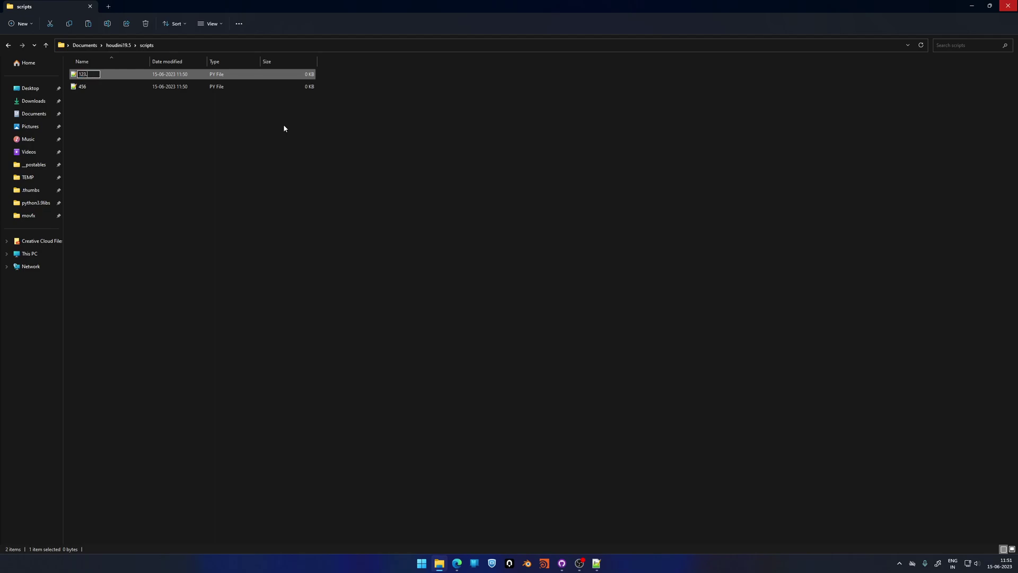
key("Return")
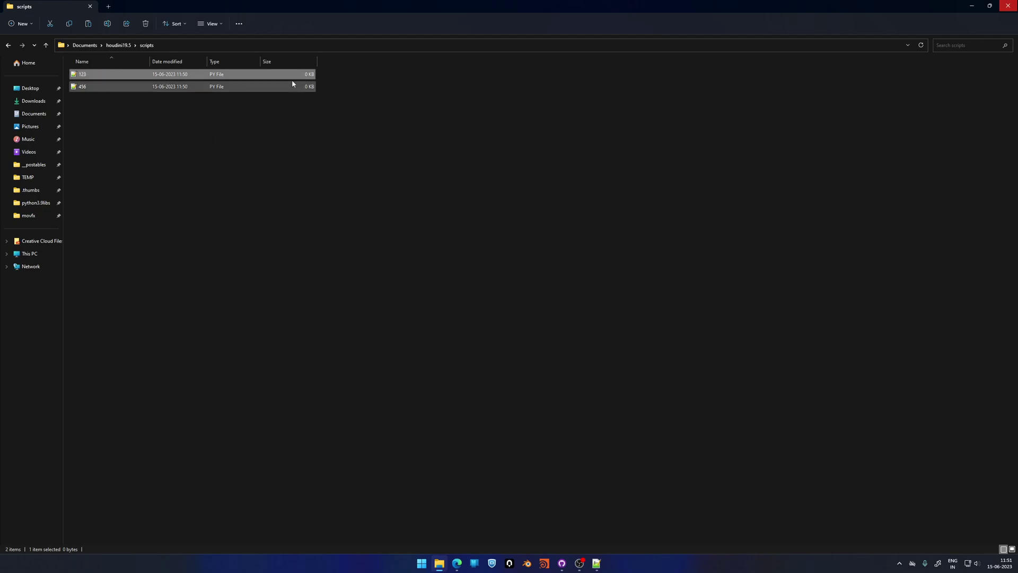
- Select the 123.py and 456.py files in turn to compare them
left_click(302, 125)
left_click_drag(301, 116, 293, 77)
left_click(297, 75)
left_click(294, 76)
left_click(304, 143)
left_click(297, 77)
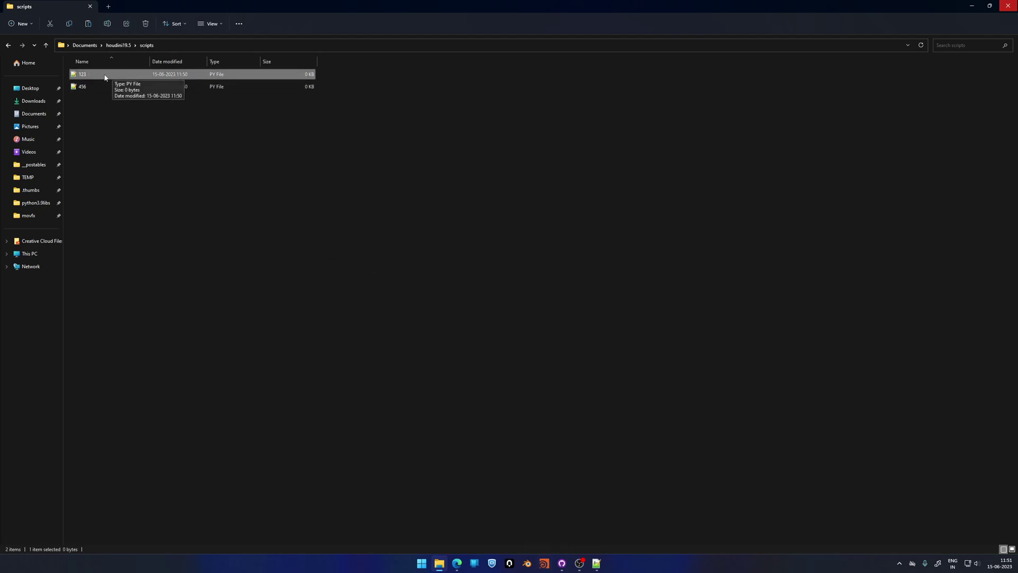
left_click(125, 160)
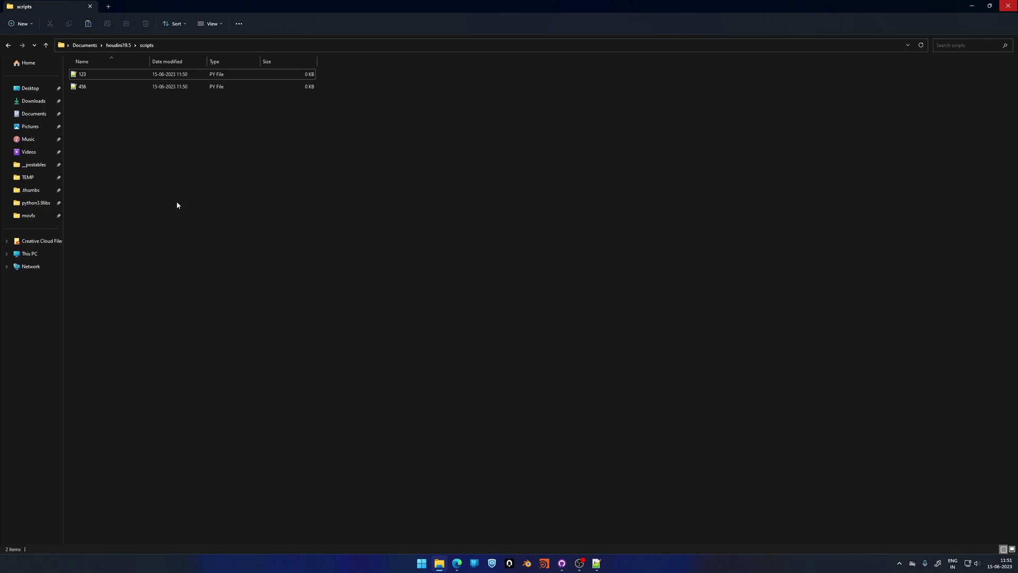
left_click(179, 87)
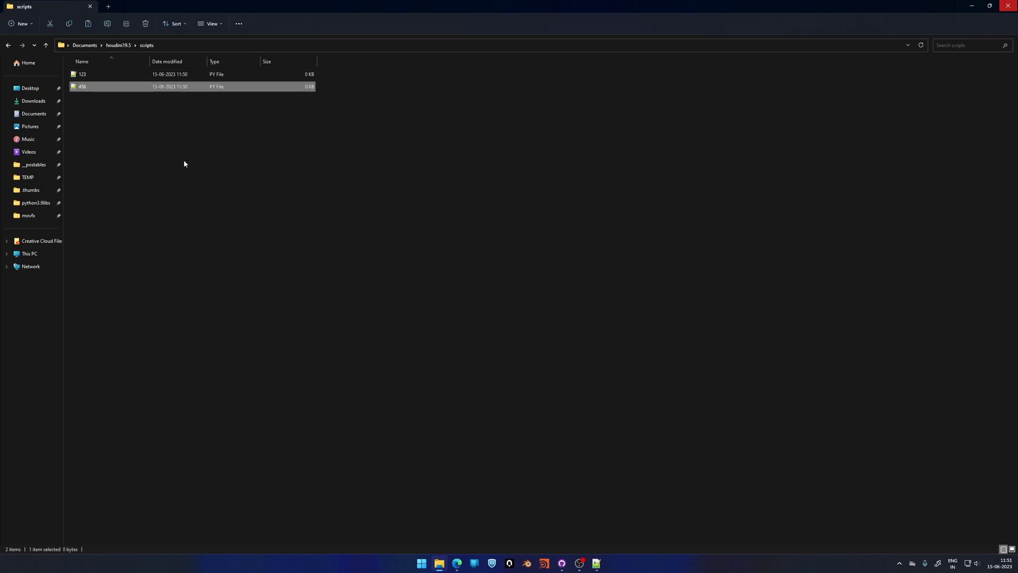
left_click(201, 124)
left_click(202, 88)
left_click(207, 74)
left_click(205, 88)
left_click(189, 78)
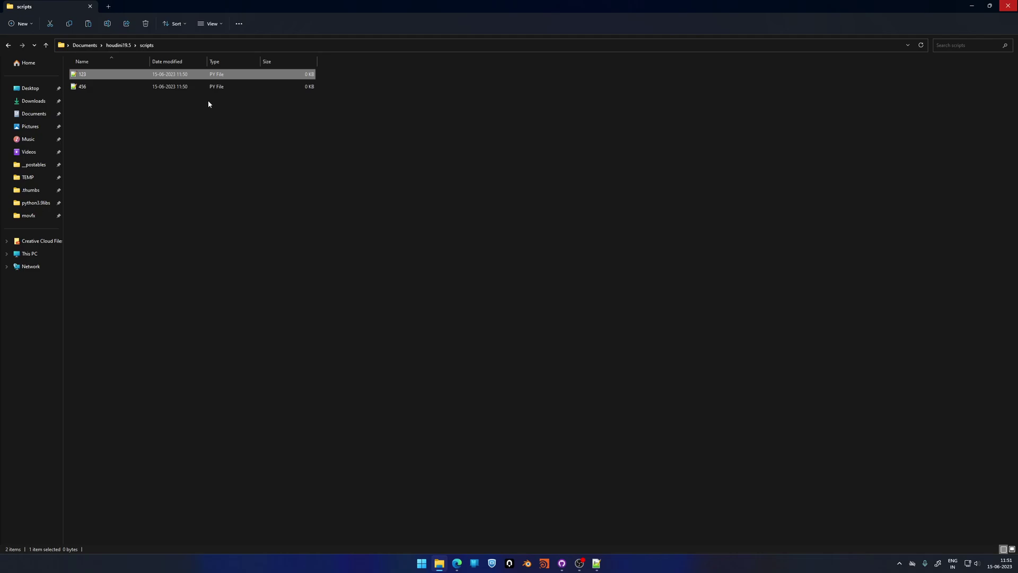
- Delete the 123.py copy and save 456.py containing the single line print("hello world")
key("Delete")
double_click(200, 76)
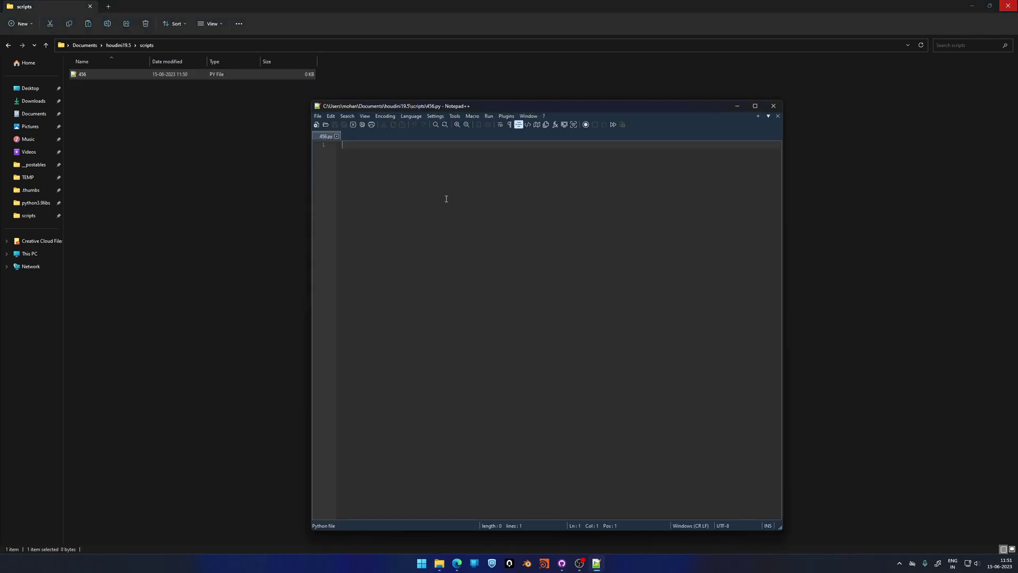
type("print(")
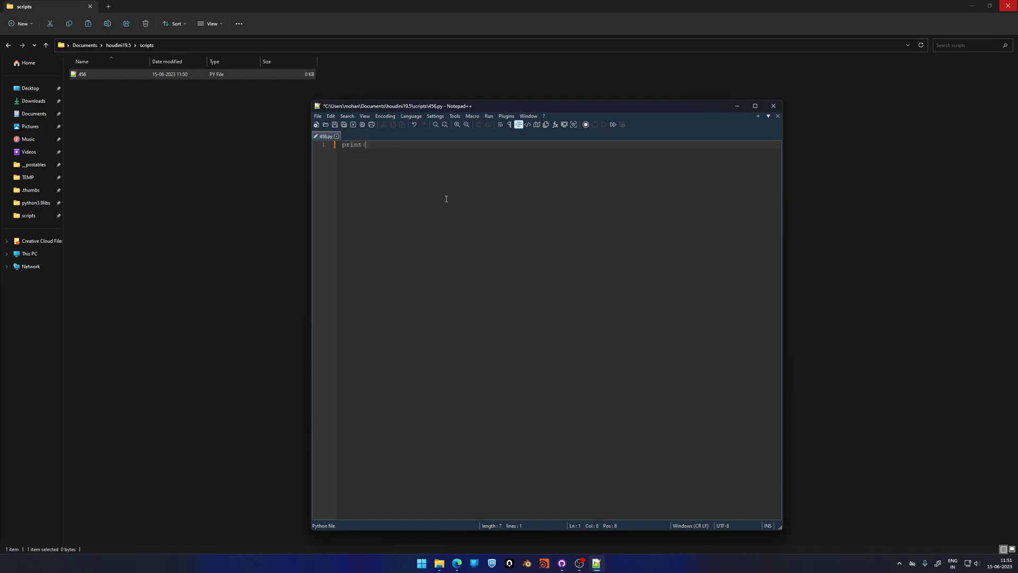
type("\"hello world")
key("ctrl+s")
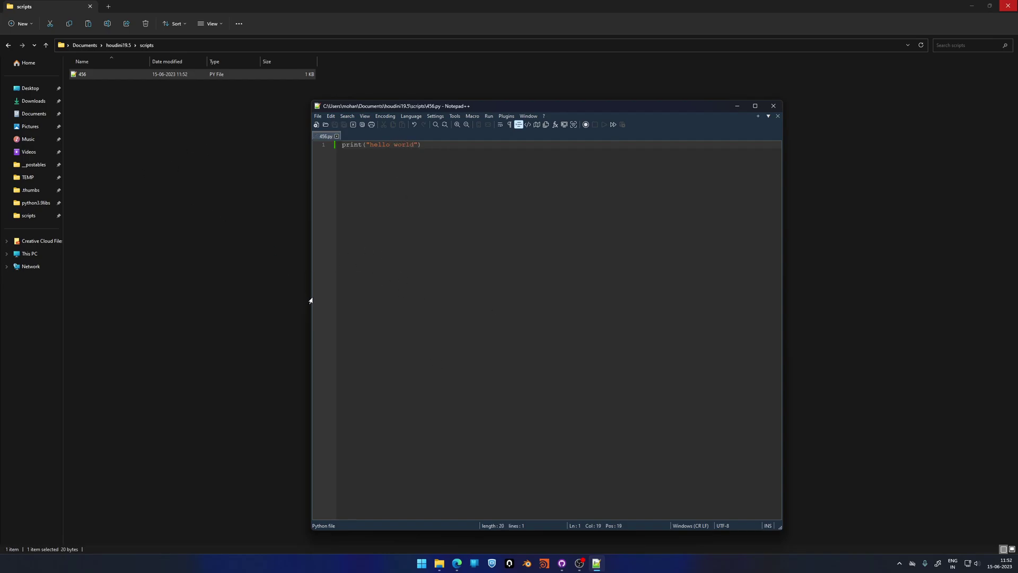
- Launch Houdini, check the hello world output in its console, then close the console
left_click(546, 565)
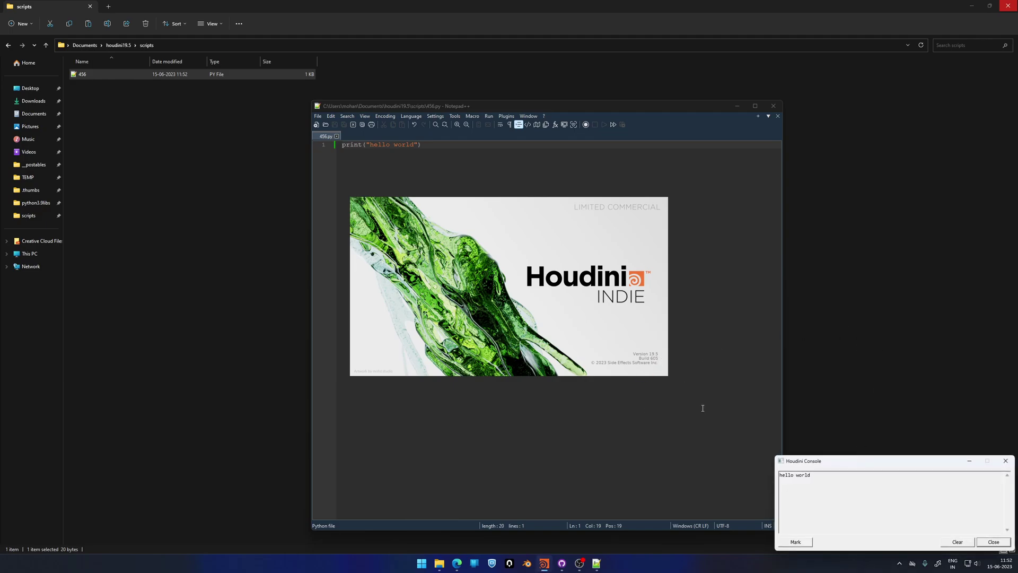
left_click_drag(844, 482, 779, 474)
left_click(812, 474)
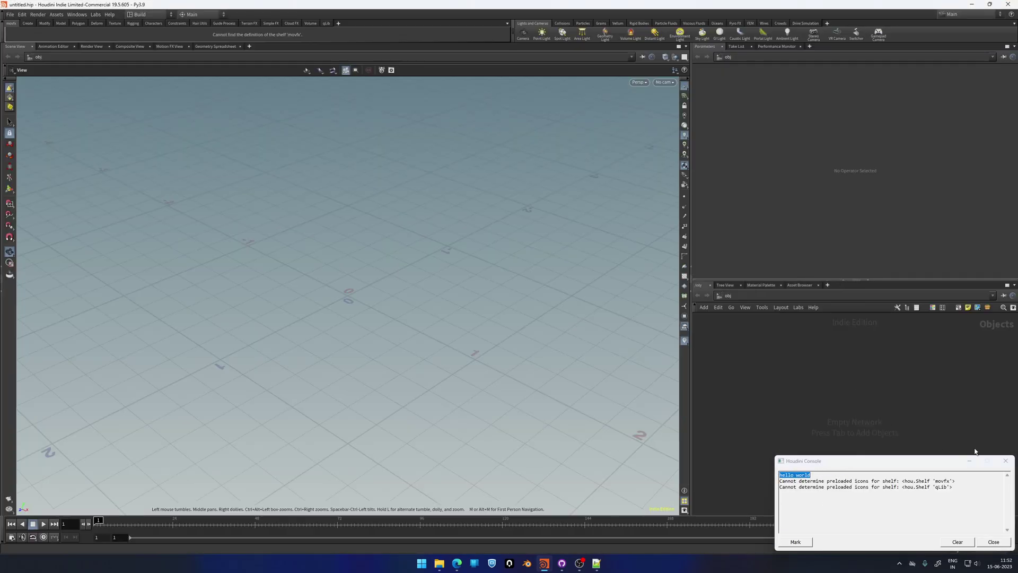
left_click(1005, 460)
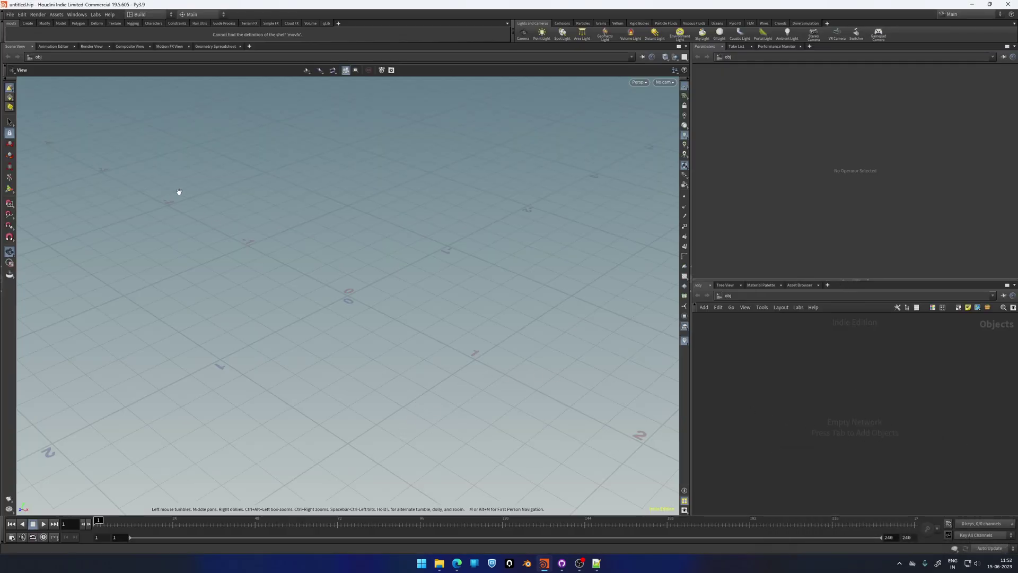
- Open recent scene asgafg.hip, confirm hello world prints again, dismiss warnings and quit Houdini
left_click(11, 14)
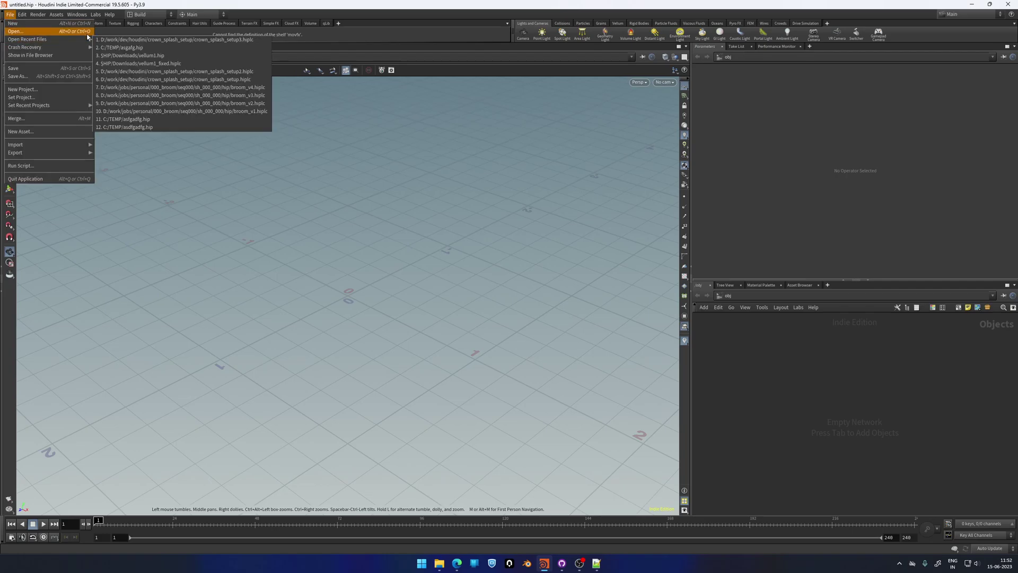
left_click(156, 47)
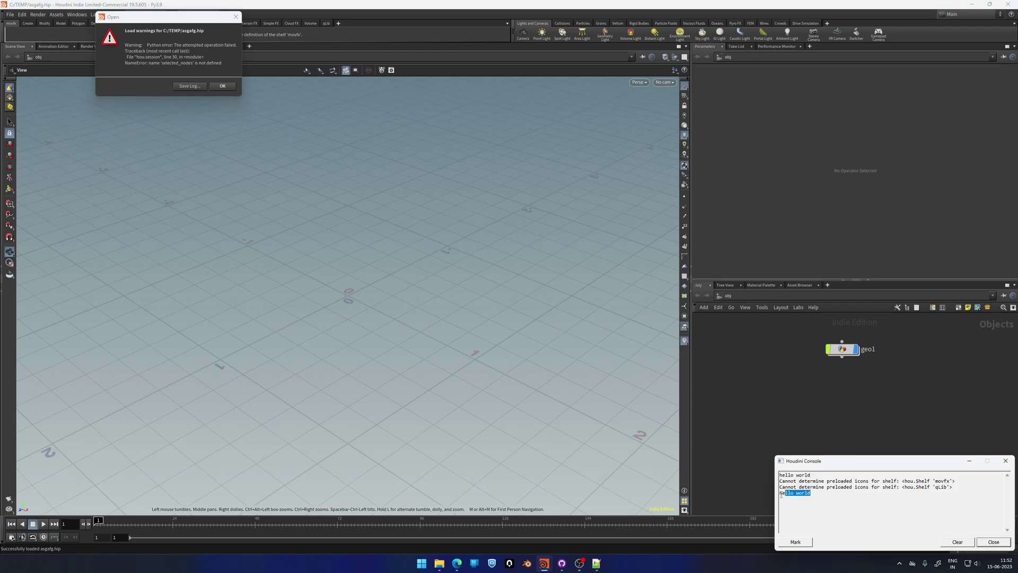
left_click_drag(781, 494, 780, 493)
left_click(223, 86)
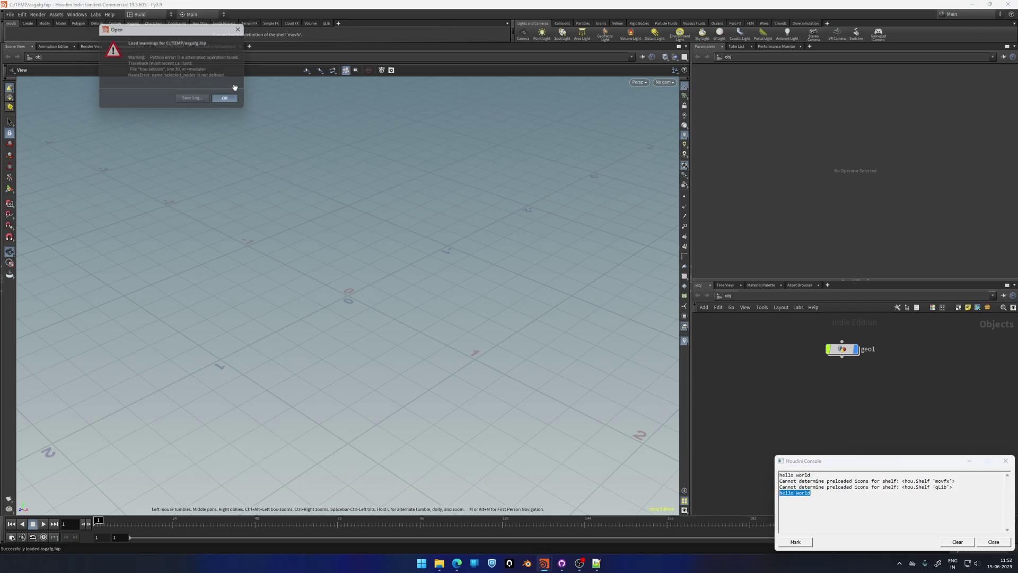
left_click(1010, 4)
left_click_drag(433, 167, 336, 146)
- Clear the print("hello world") line from 456.py, leaving the script empty
left_click(420, 221)
left_click_drag(447, 186, 335, 136)
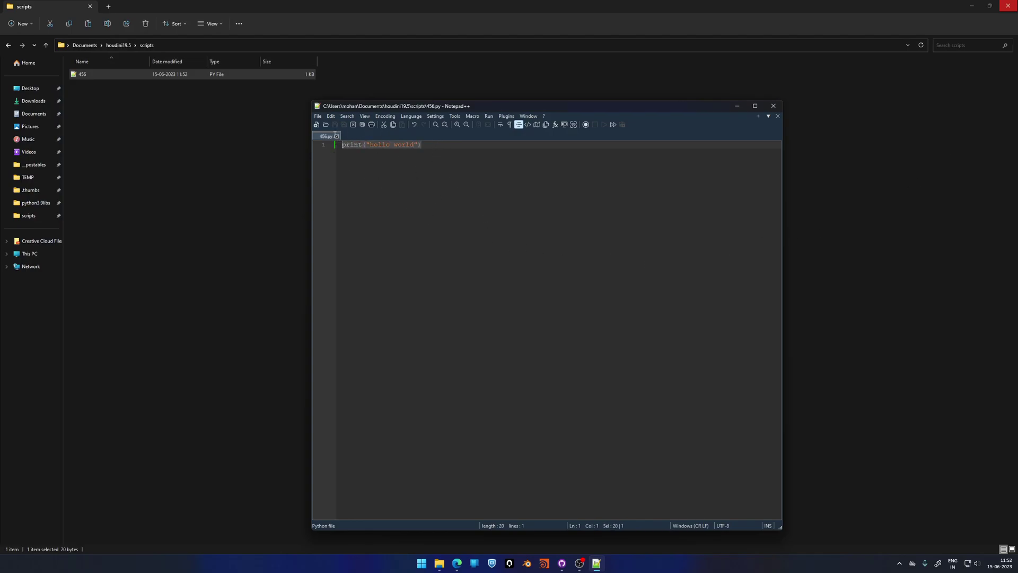
key("Delete")
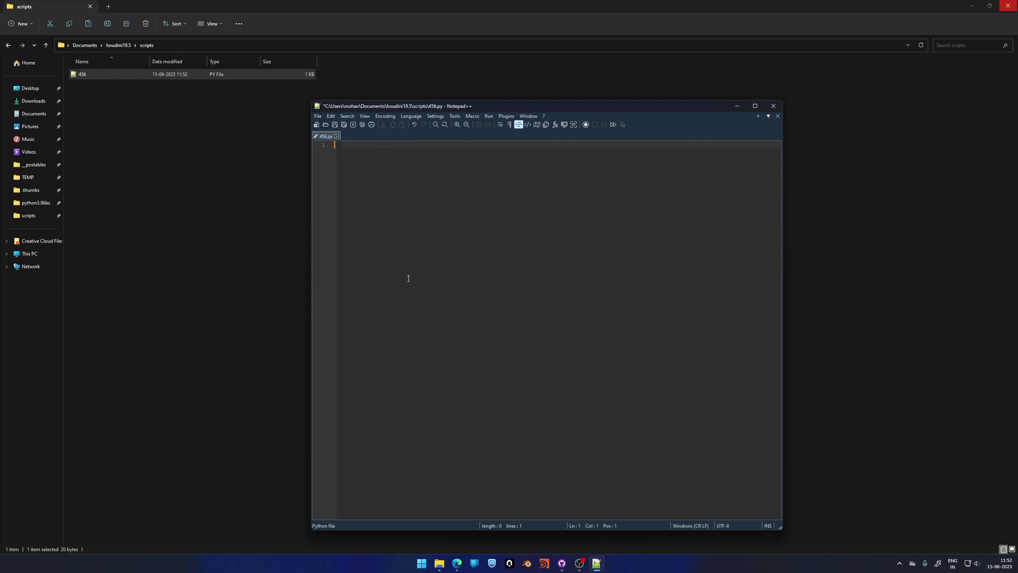
left_click_drag(527, 105, 491, 72)
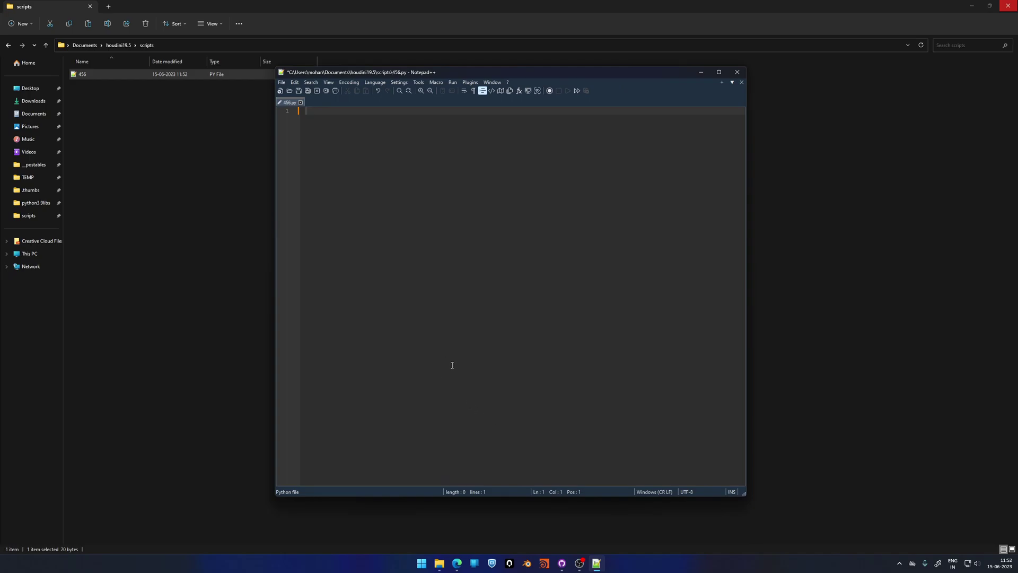
- Minimize File Explorer and bring the Notepad++ editor back into focus
left_click(441, 563)
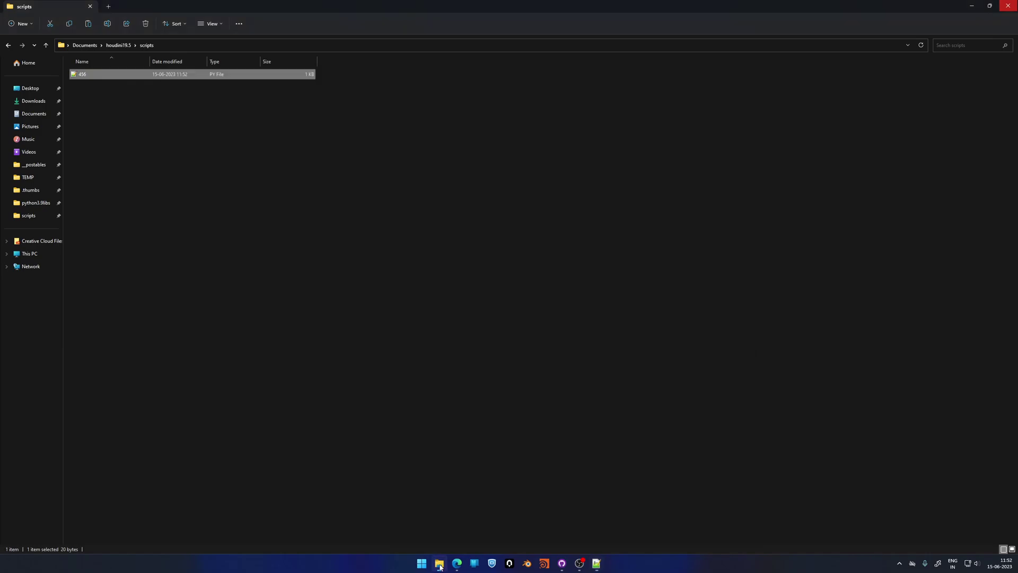
left_click(971, 5)
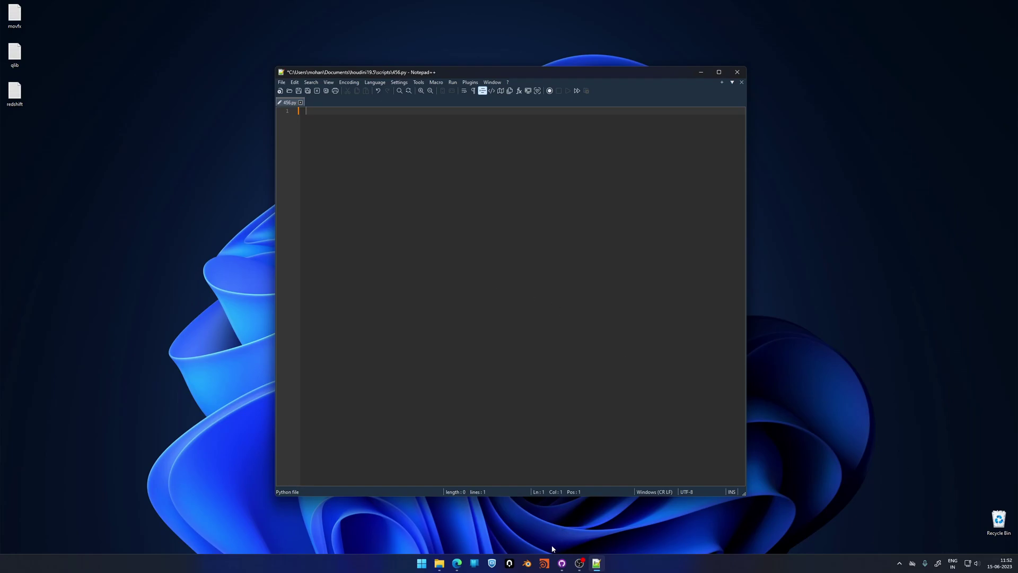
left_click(457, 563)
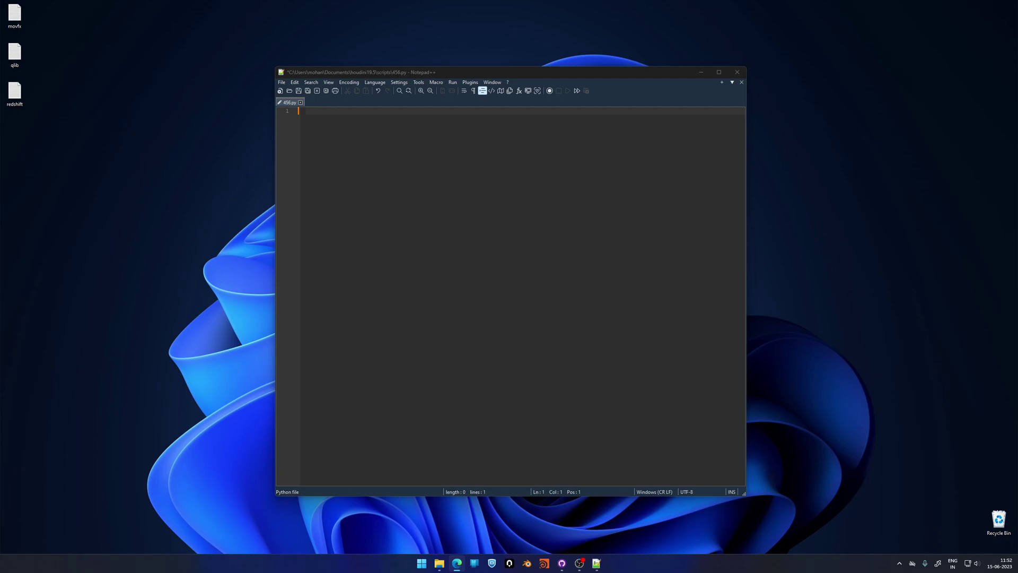
left_click(461, 212)
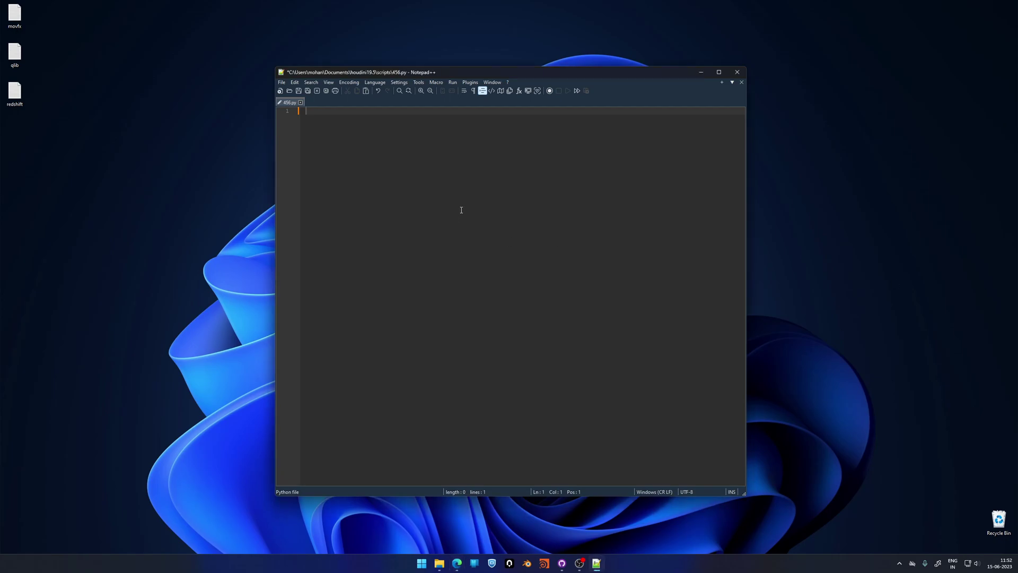
- Paste hou.setUpdateMode(hou.updateMode.Manual) into 456.py and add blank lines above it
type("hou.setUpdateMode(hou.updateMode.Manual)")
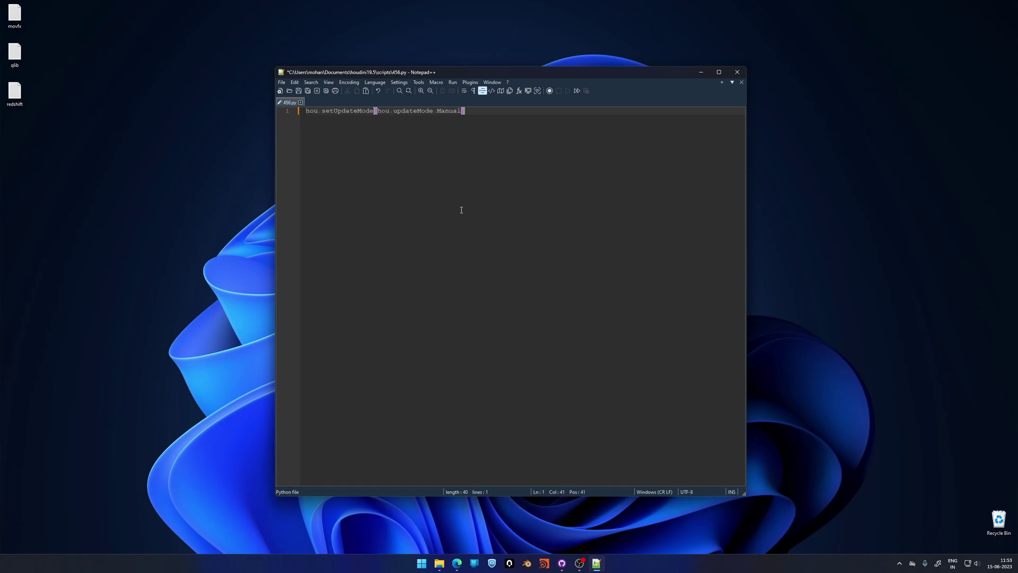
key("Home")
key("Return")
key("Return")
key("Return")
key("Up")
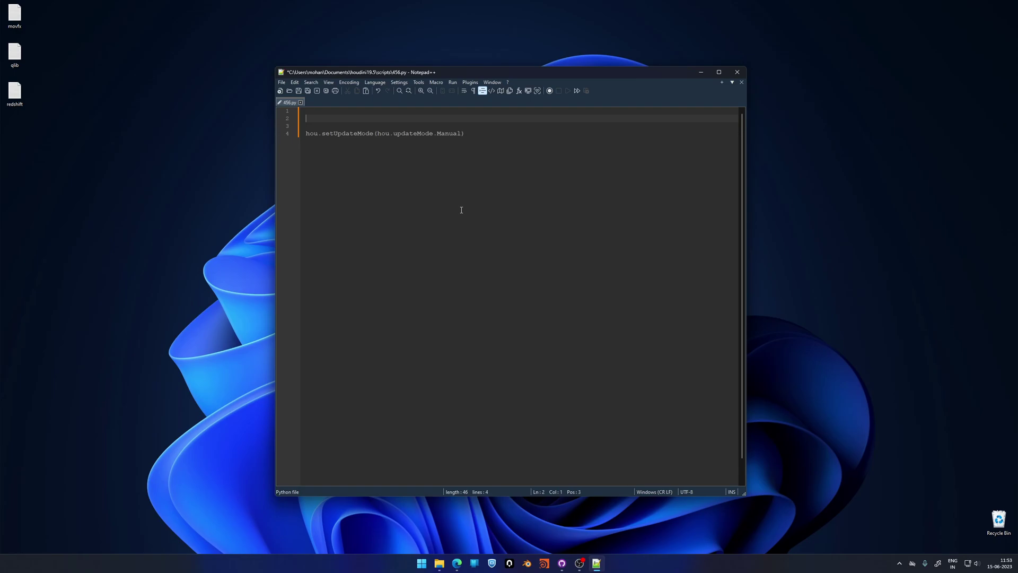
key("Down")
left_click_drag(322, 135, 374, 135)
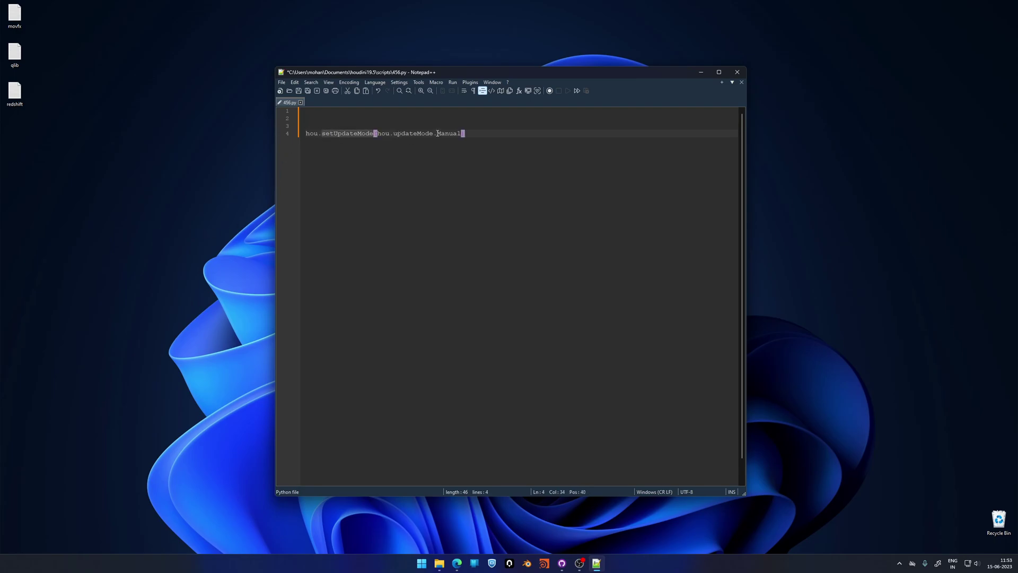
left_click_drag(437, 135, 460, 134)
- Write 'import hou' on the line above the update-mode line
left_click(453, 121)
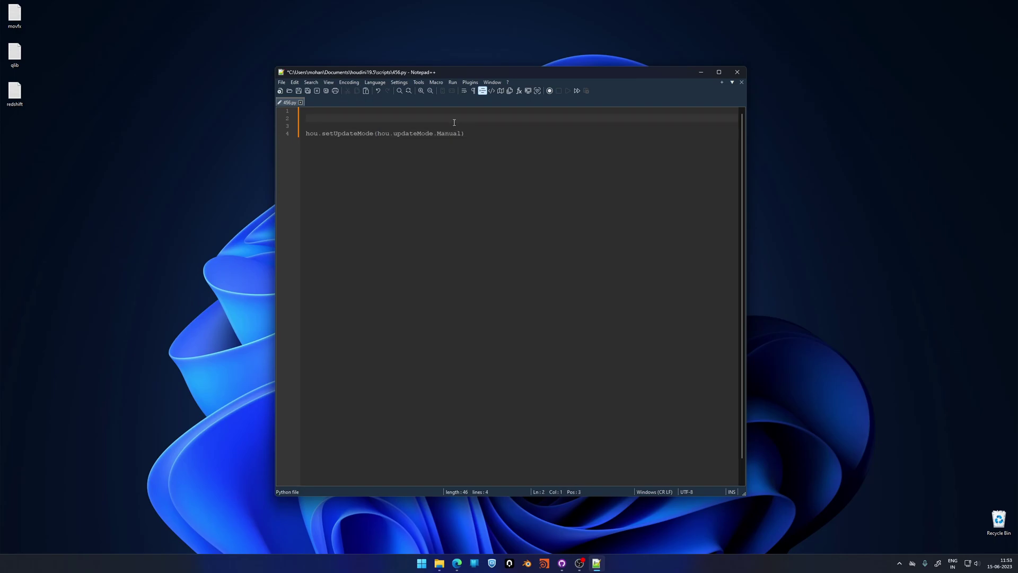
type("impo")
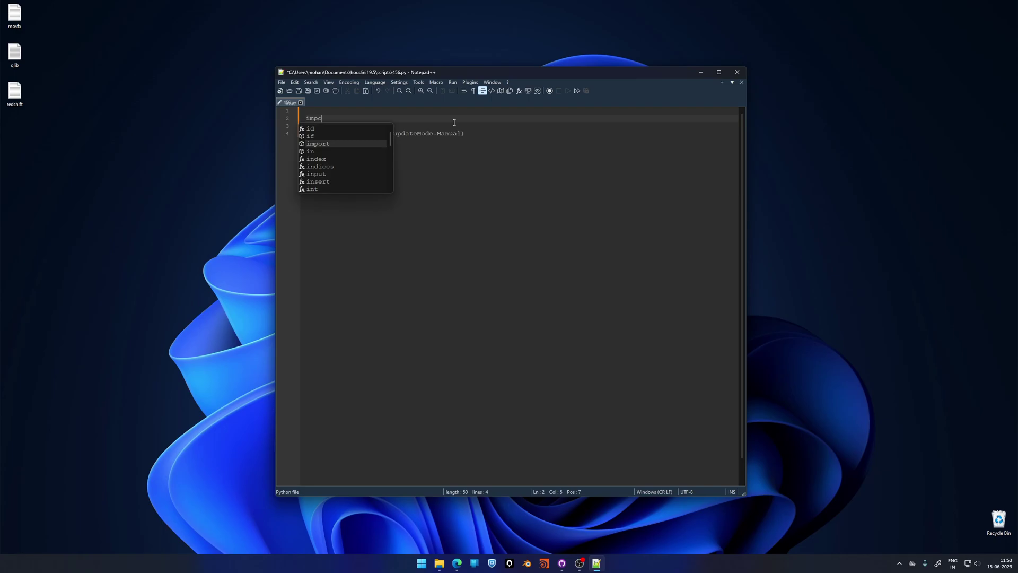
key("Return")
type("hou")
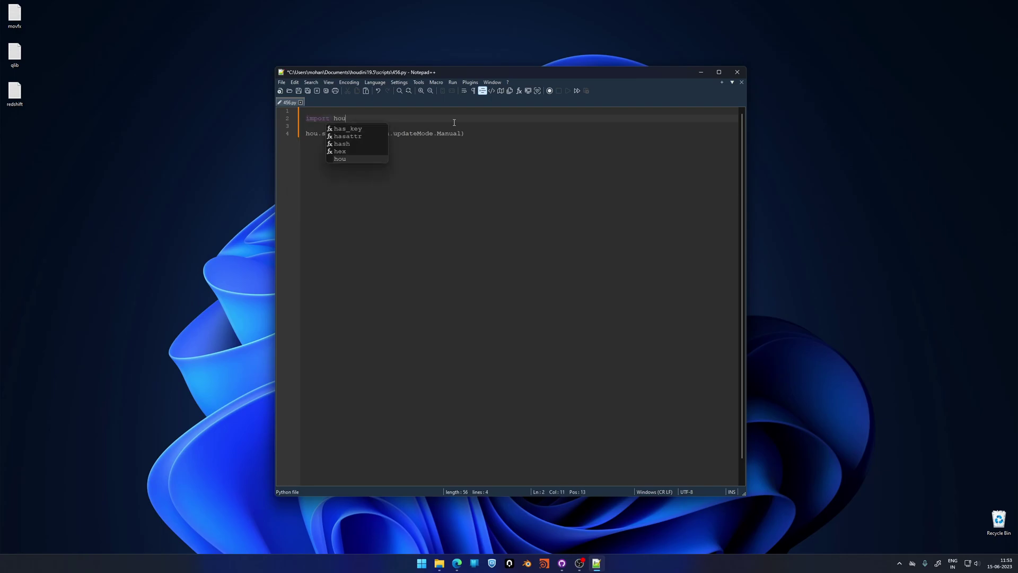
key("Return")
- Remove the empty first line so import hou leads the script, and save 456.py
left_click(330, 126)
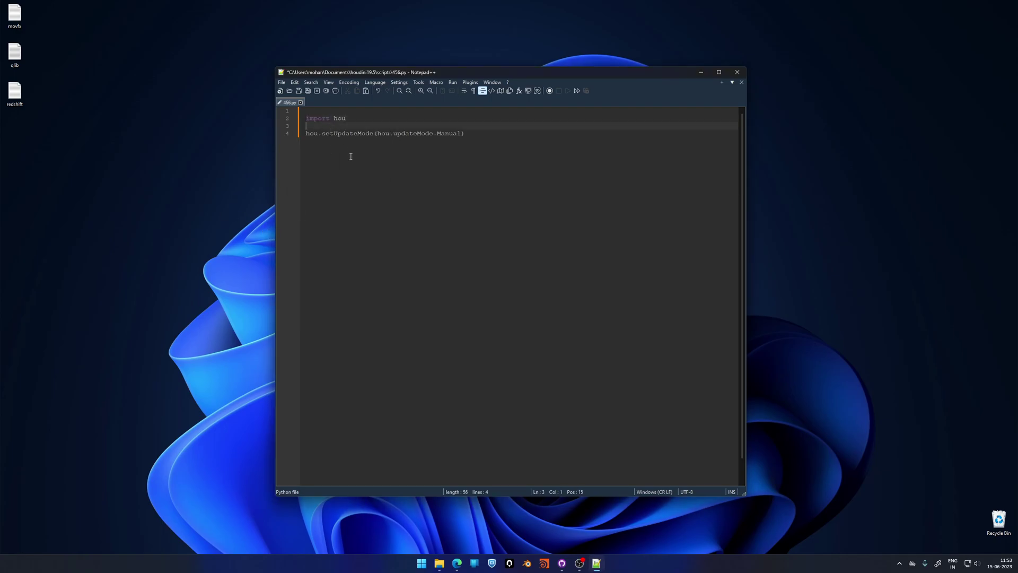
left_click(480, 134)
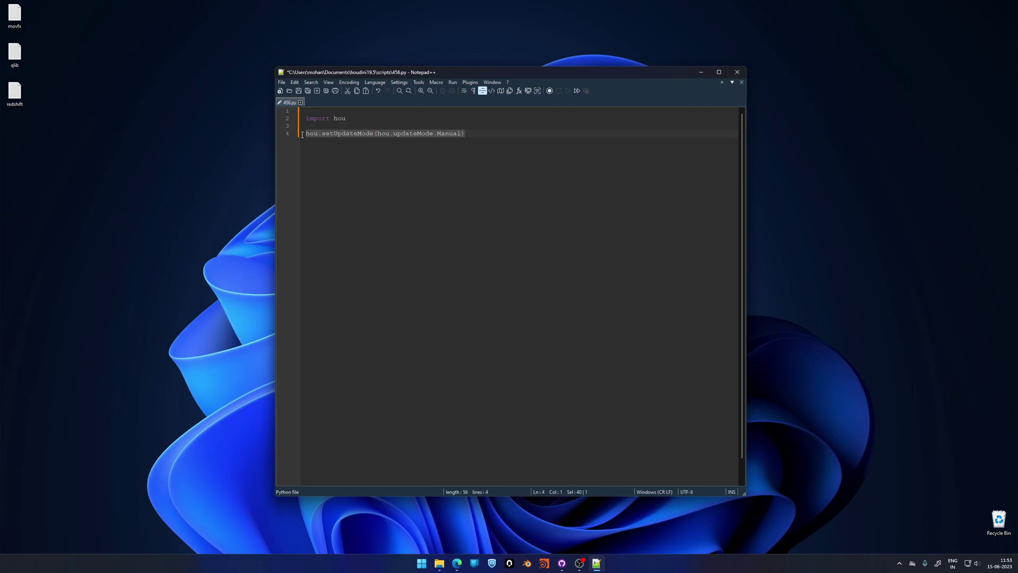
left_click(341, 112)
key("Delete")
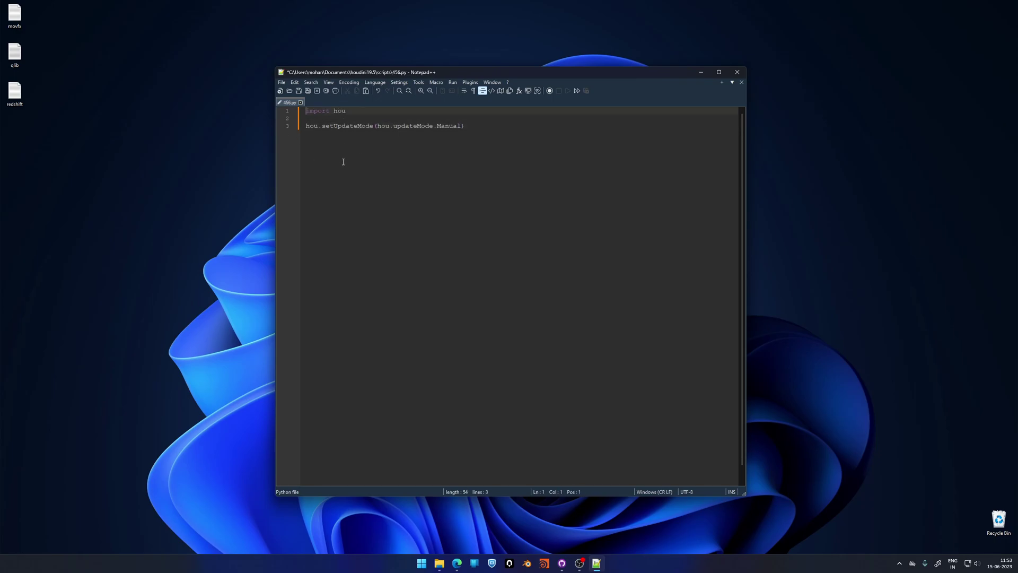
left_click(466, 127)
left_click_drag(346, 111, 304, 128)
left_click(364, 161)
key("ctrl+s")
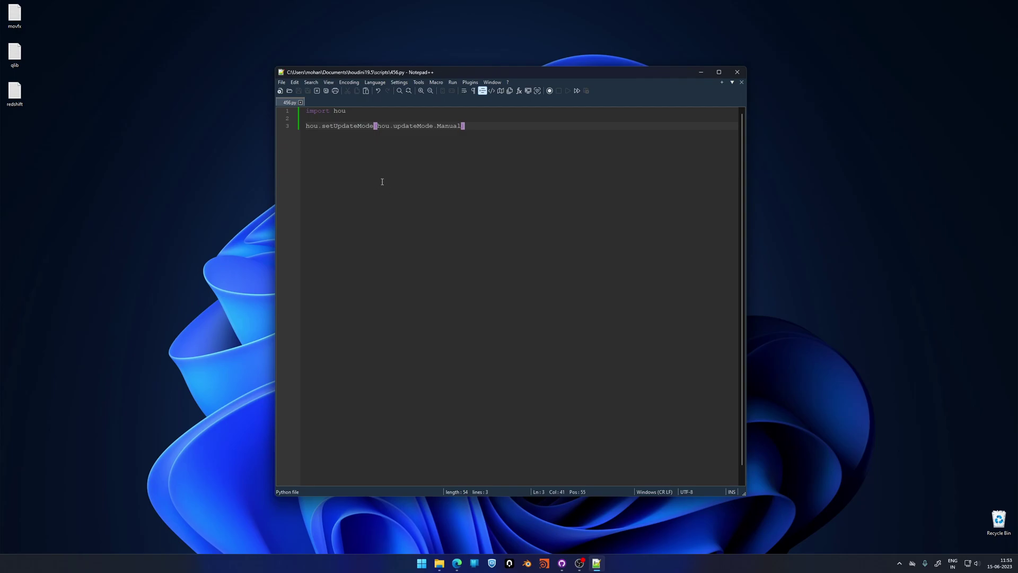
- Close Notepad++, then confirm the fresh Houdini session's update-mode menu shows Manual
left_click(737, 72)
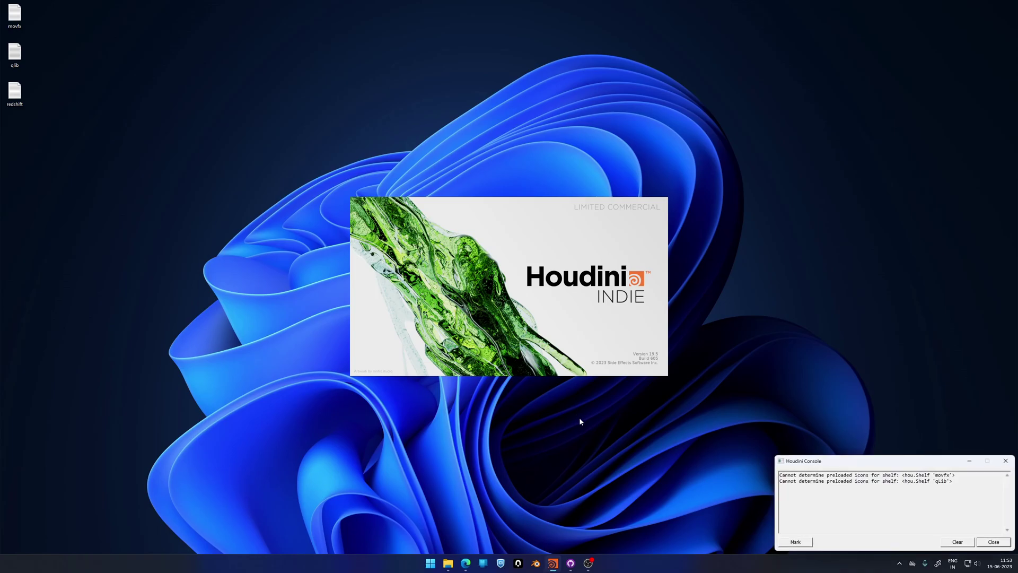
left_click(975, 463)
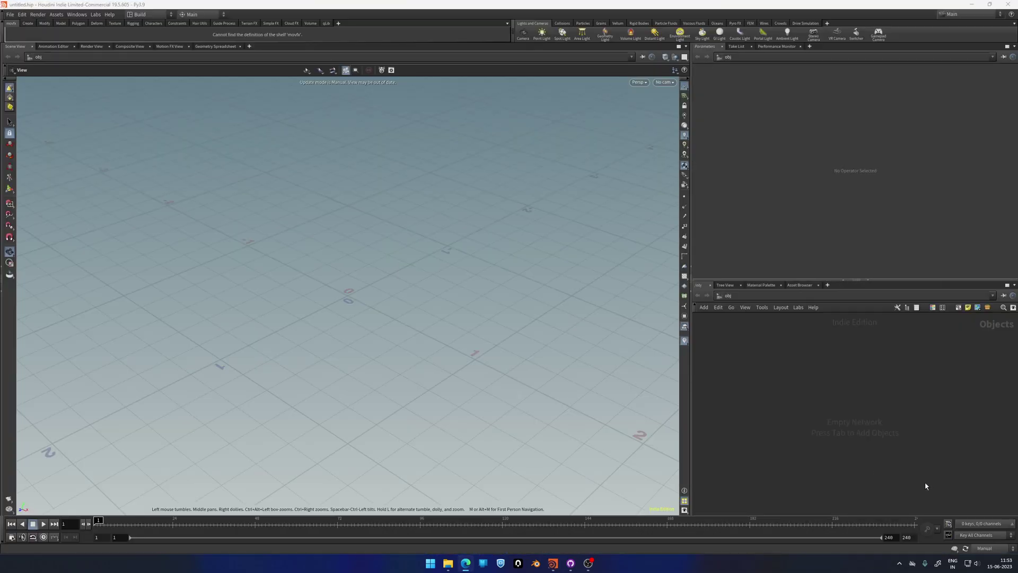
left_click(991, 549)
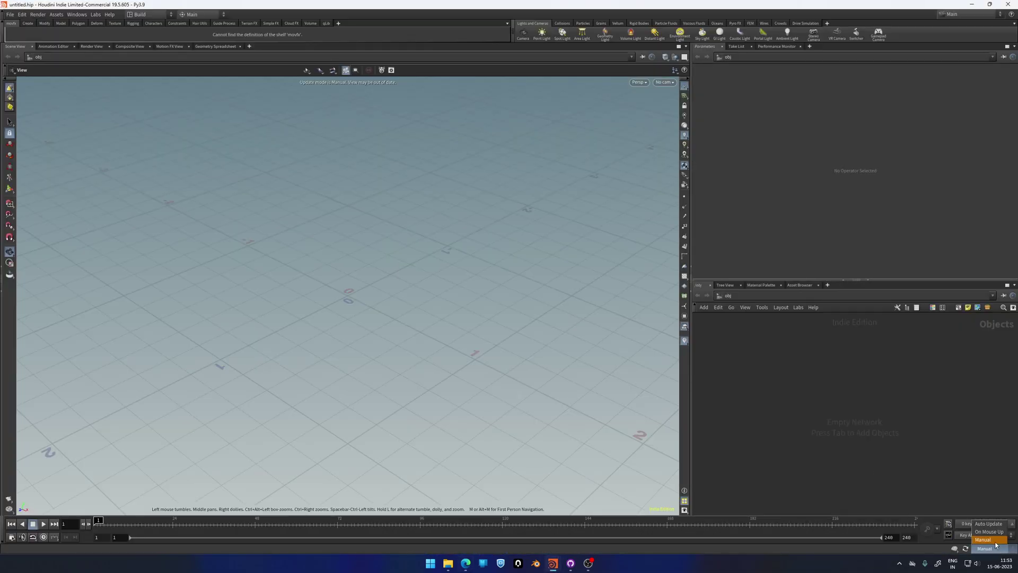
left_click(994, 550)
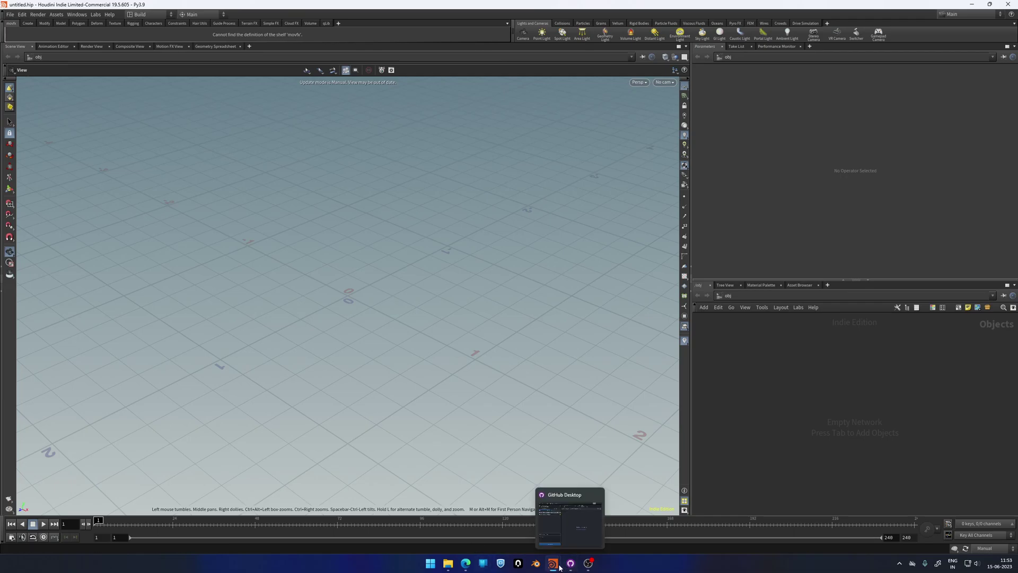
- Open crown_splash_setup3.hiplc from the recent files list
mouse_move(566, 564)
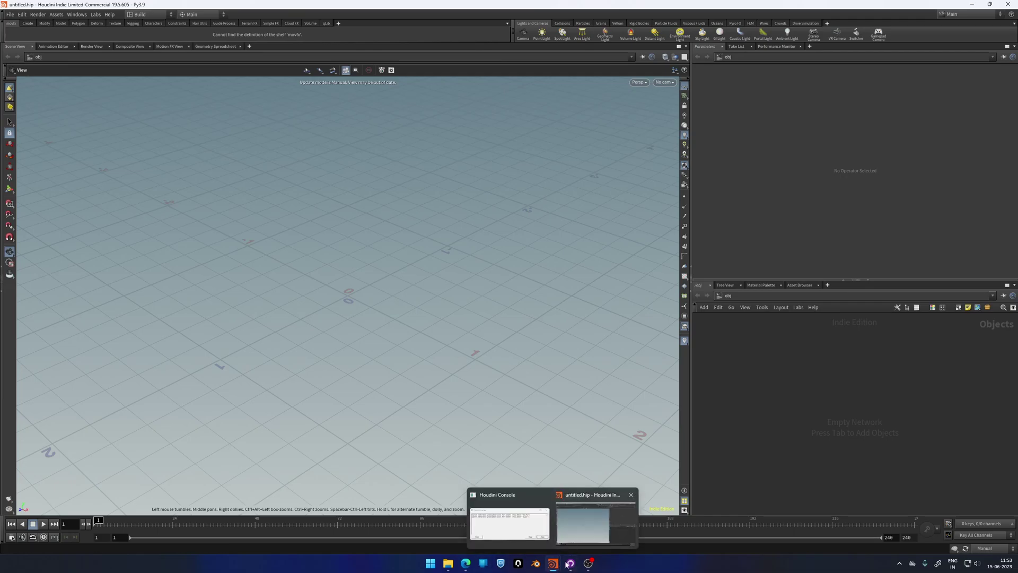
left_click(10, 14)
mouse_move(21, 39)
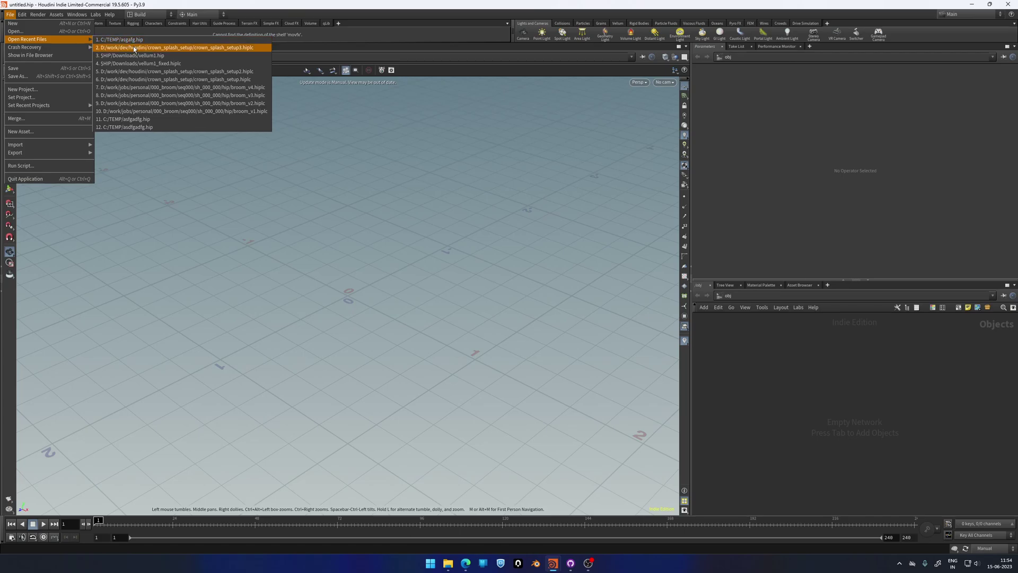
left_click(223, 48)
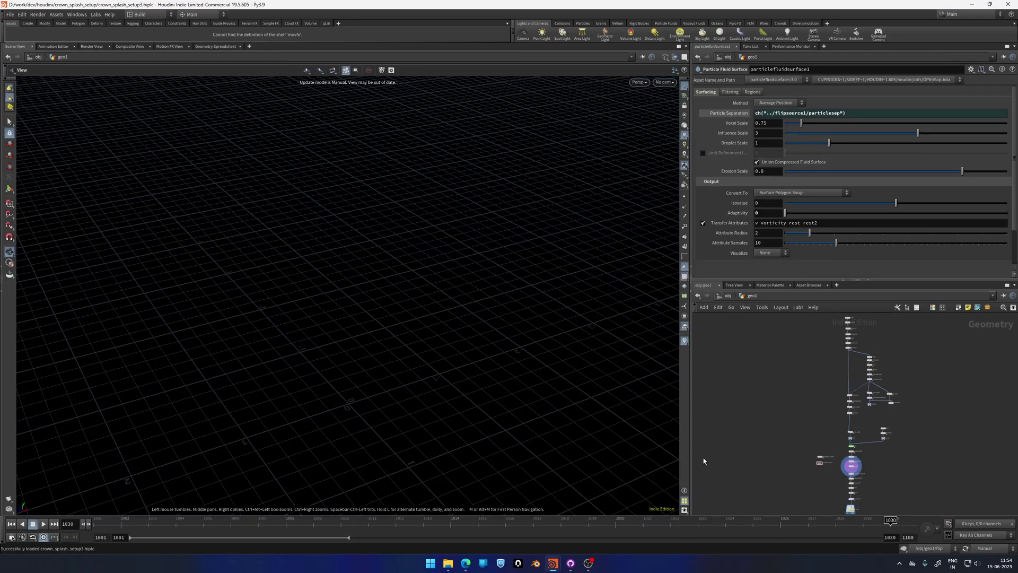
- Pan along the network and select the particlefluidsurface1 node to view its parameters
scroll(862, 418, "up", 5)
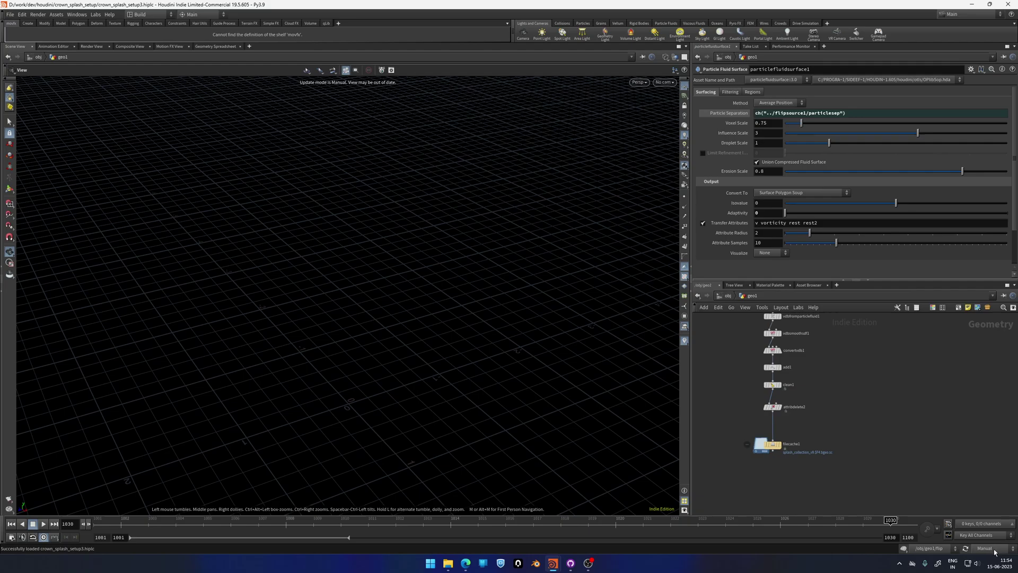
mouse_move(883, 382)
middle_mouse_down()
mouse_move(883, 407)
mouse_move(888, 388)
middle_mouse_up()
middle_click_drag(832, 430, 859, 508)
mouse_move(863, 392)
middle_mouse_down()
mouse_move(886, 402)
mouse_move(870, 404)
middle_mouse_up()
left_click(839, 391)
left_click(767, 392)
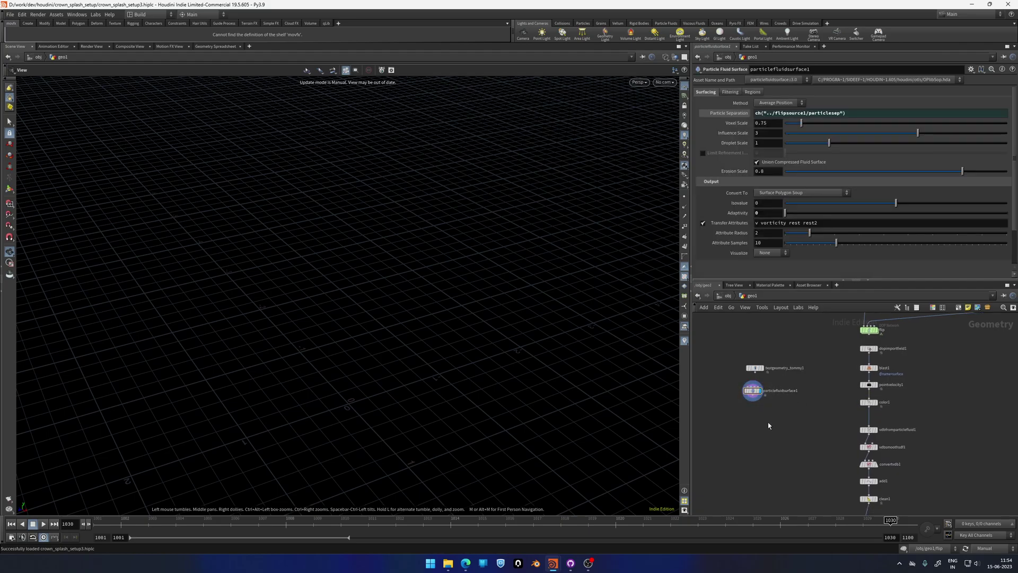